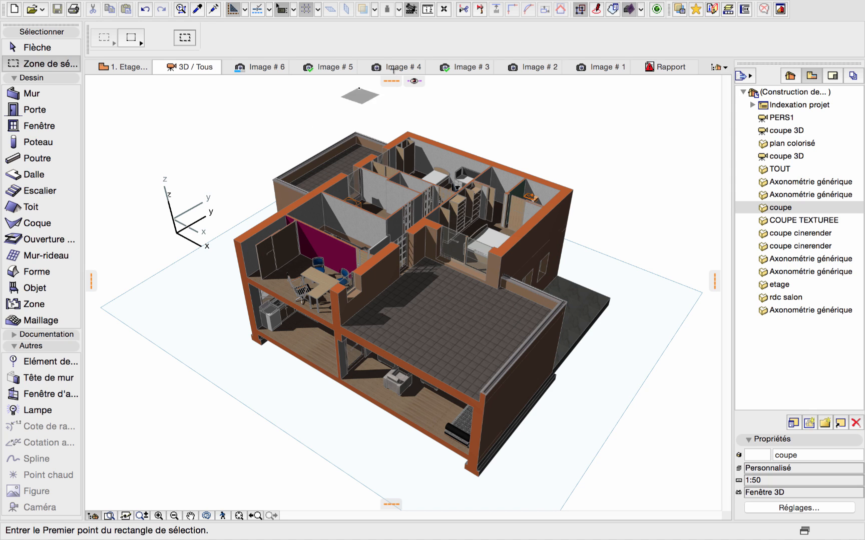
# - Display the Visualisation 3D toolbar over the 3D window
pyautogui.click(404, 8)
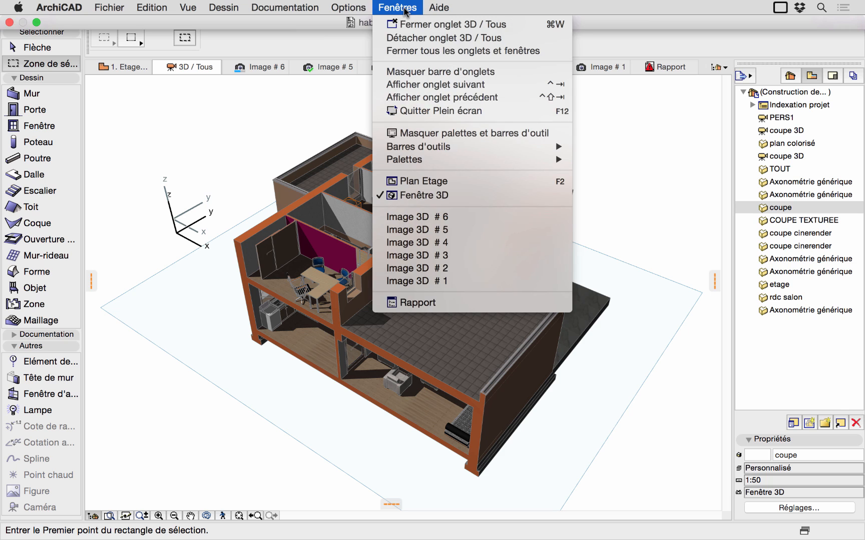
pyautogui.moveTo(404, 146)
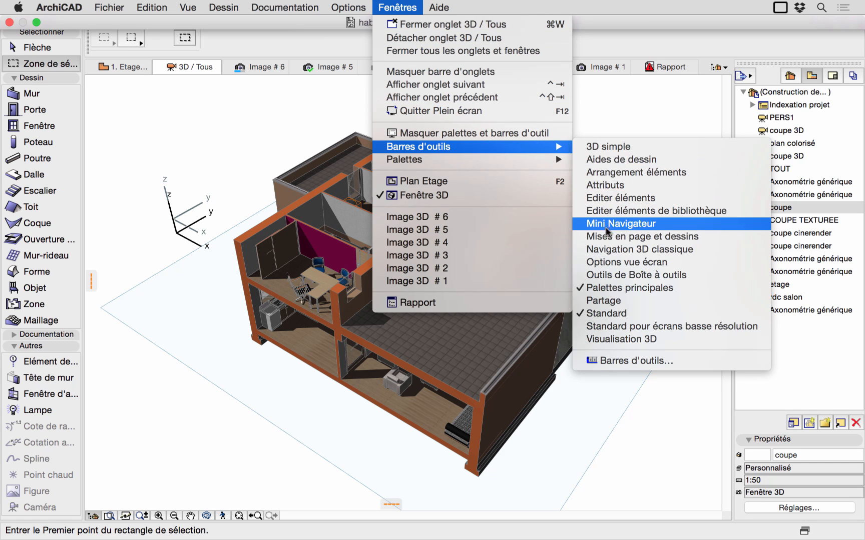
pyautogui.click(610, 341)
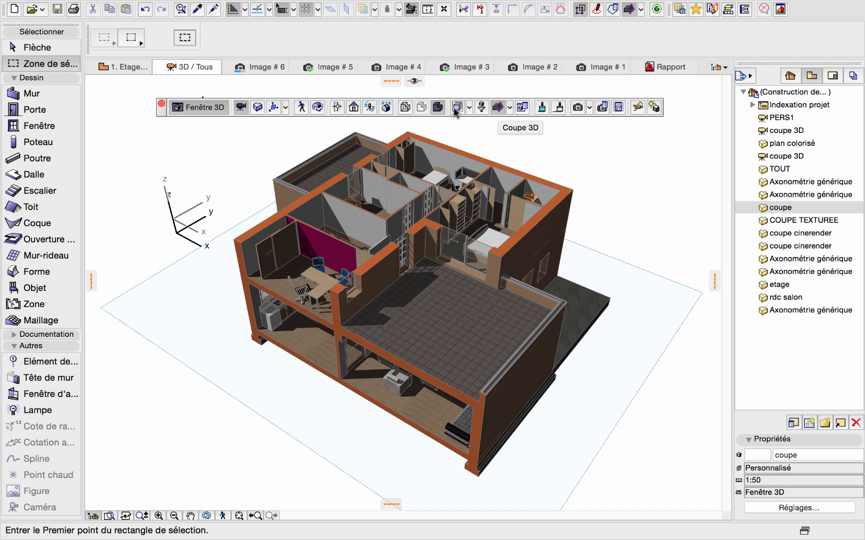
pyautogui.click(500, 109)
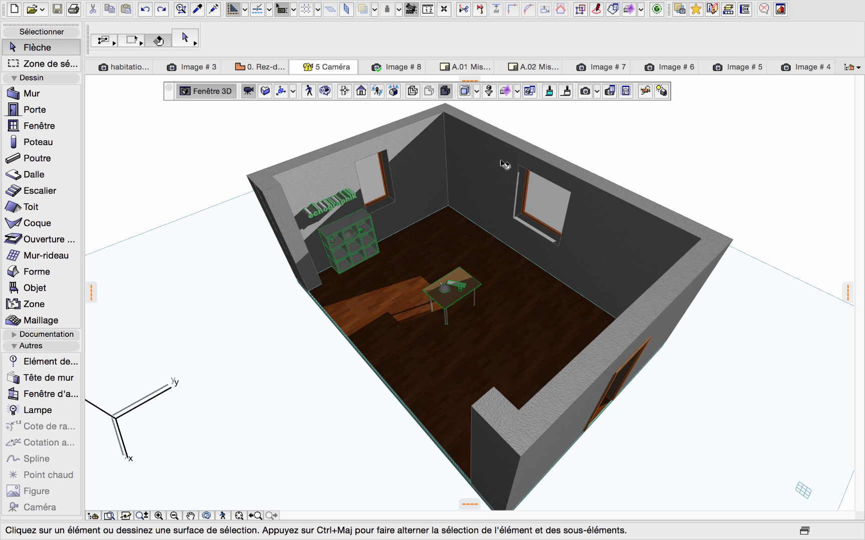
# - Select the room's walls together with the floor slab and show only that selection in 3D
pyautogui.click(465, 91)
pyautogui.click(286, 133)
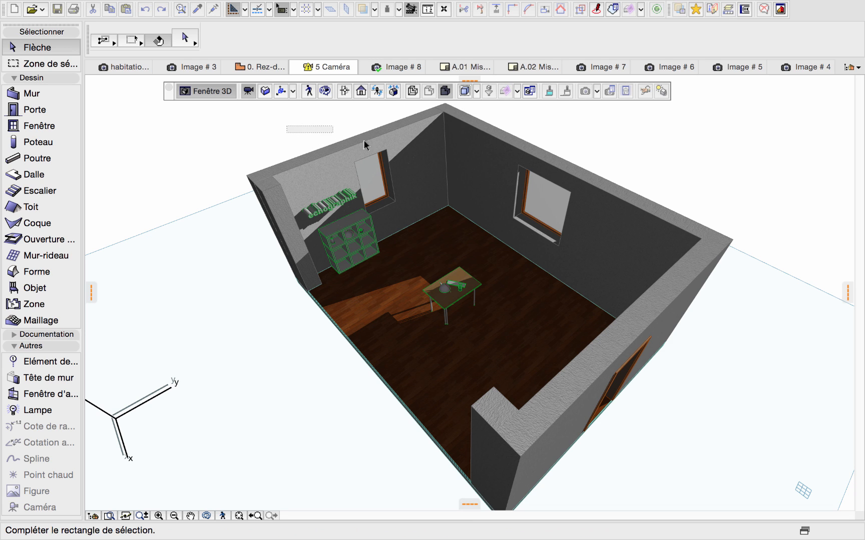
pyautogui.click(261, 120)
pyautogui.click(296, 173)
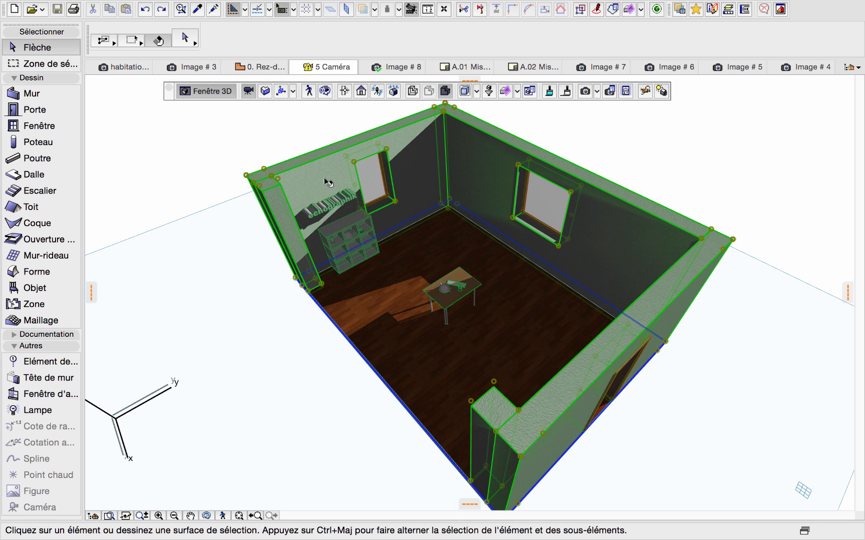
pyautogui.keyDown('shift'); pyautogui.click(411, 268); pyautogui.keyUp('shift')
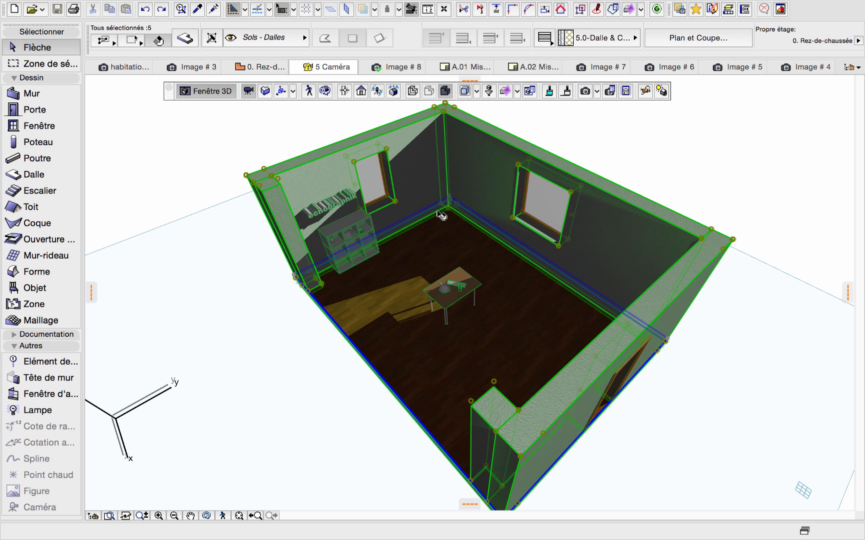
pyautogui.click(464, 91)
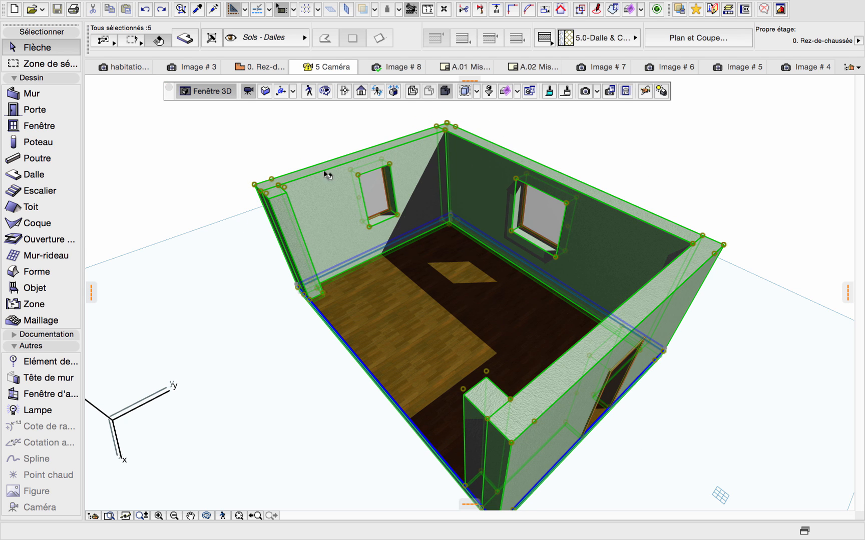
# - Restore the full model display with Afficher tout en 3D
pyautogui.click(477, 91)
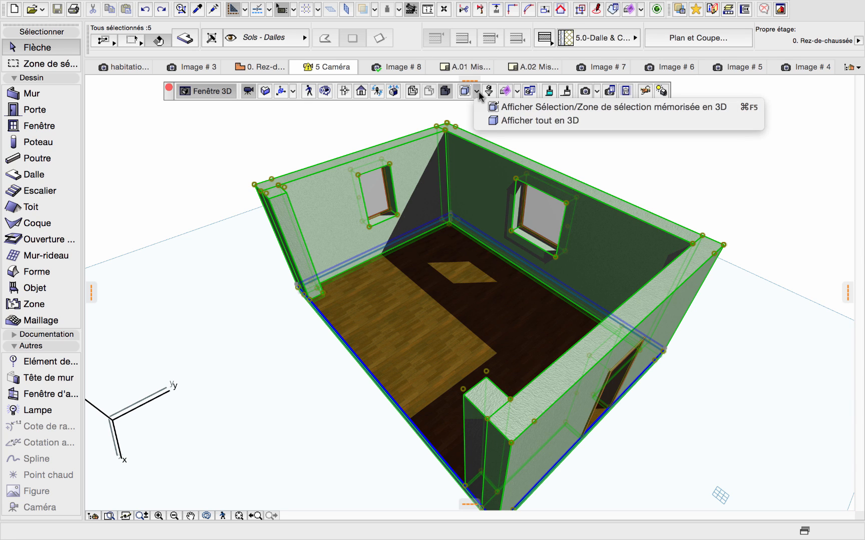
pyautogui.click(517, 121)
pyautogui.click(600, 163)
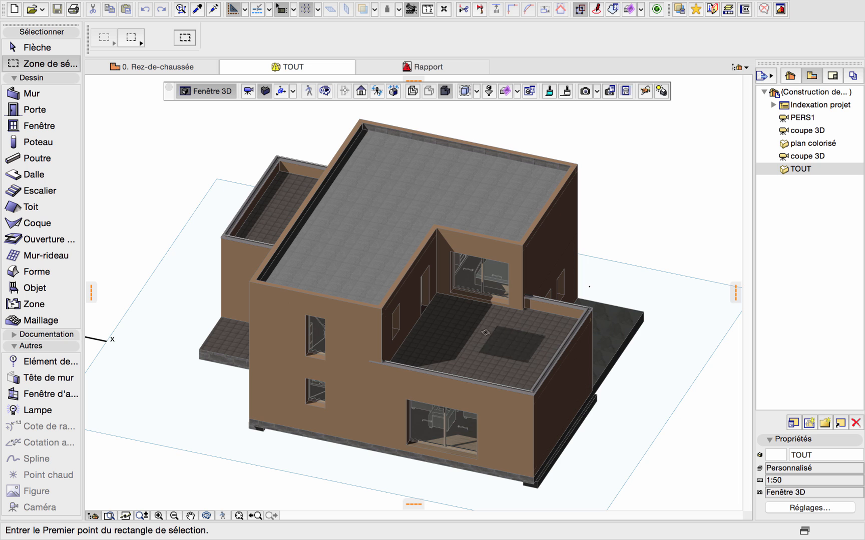
# - Switch to the Rez-de-chaussée floor plan and delete the existing selection zone around the living room
pyautogui.click(152, 66)
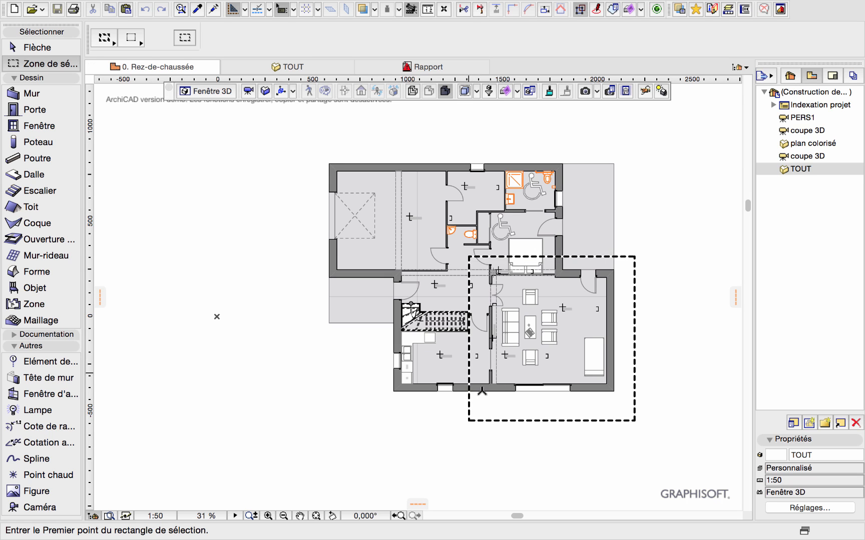
pyautogui.rightClick(488, 417)
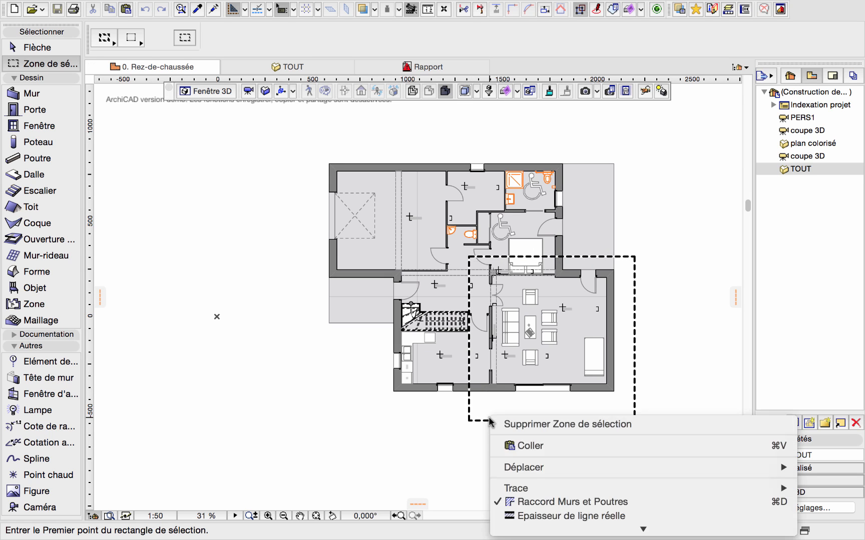
pyautogui.click(543, 426)
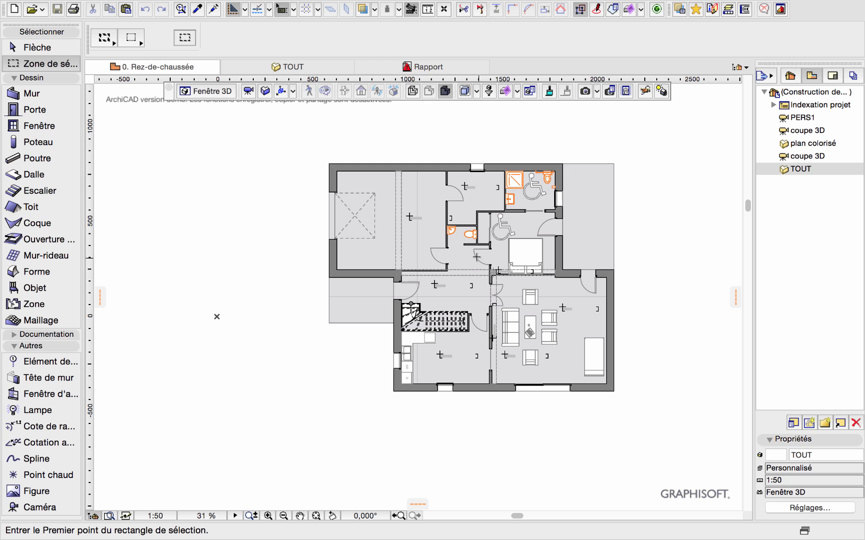
# - Draw a rectangular selection zone around the living room on the ground-floor plan and show that zone in 3D
pyautogui.click(472, 258)
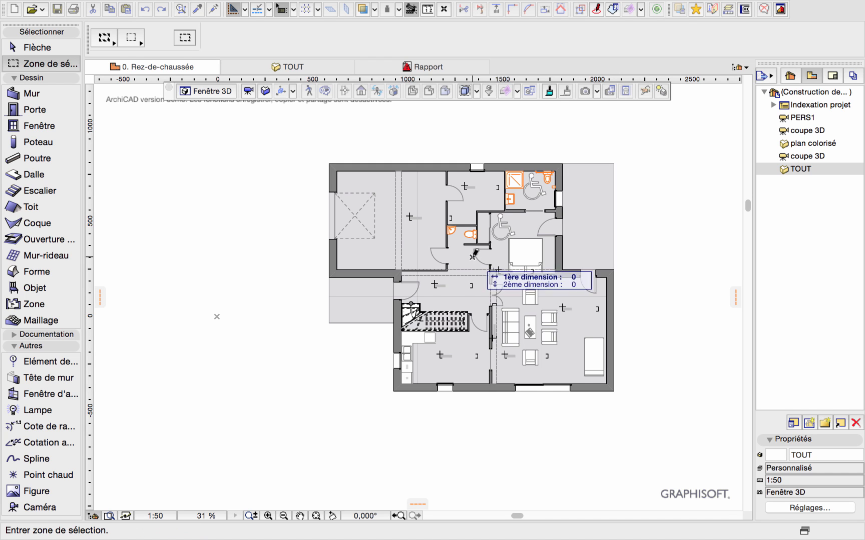
pyautogui.click(639, 422)
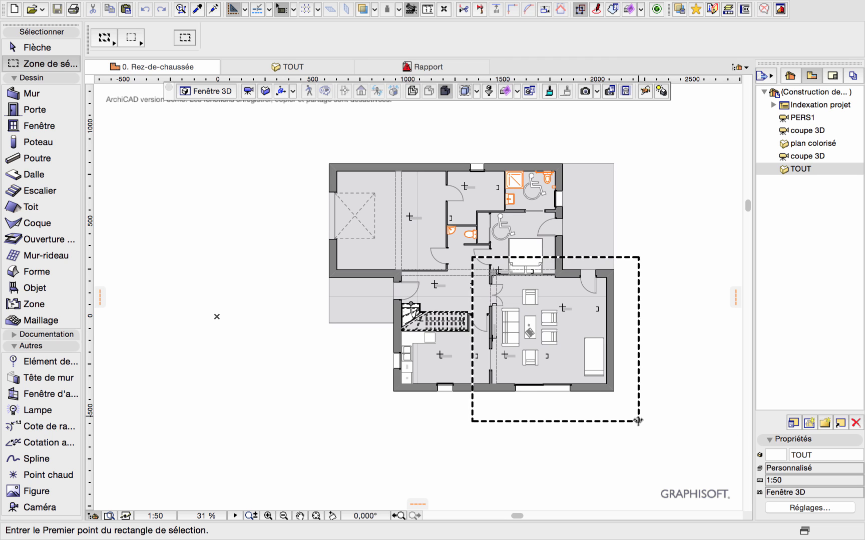
pyautogui.rightClick(638, 420)
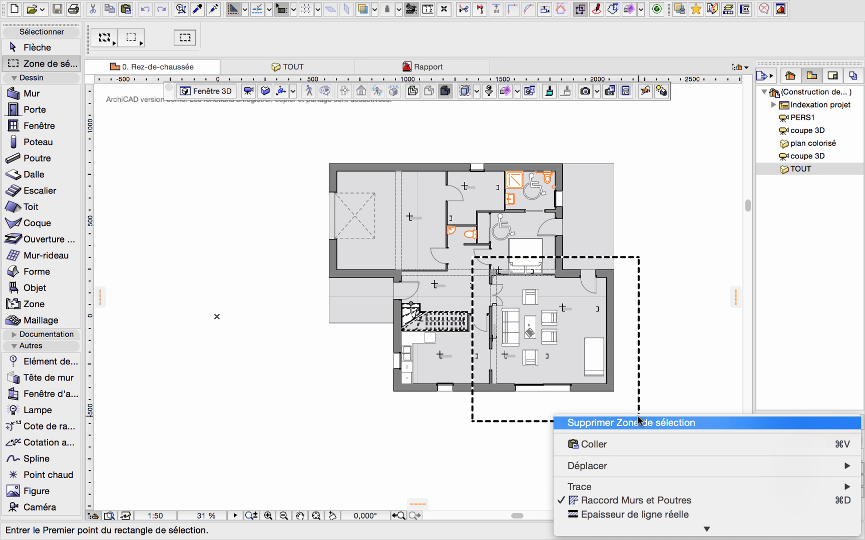
pyautogui.moveTo(706, 529)
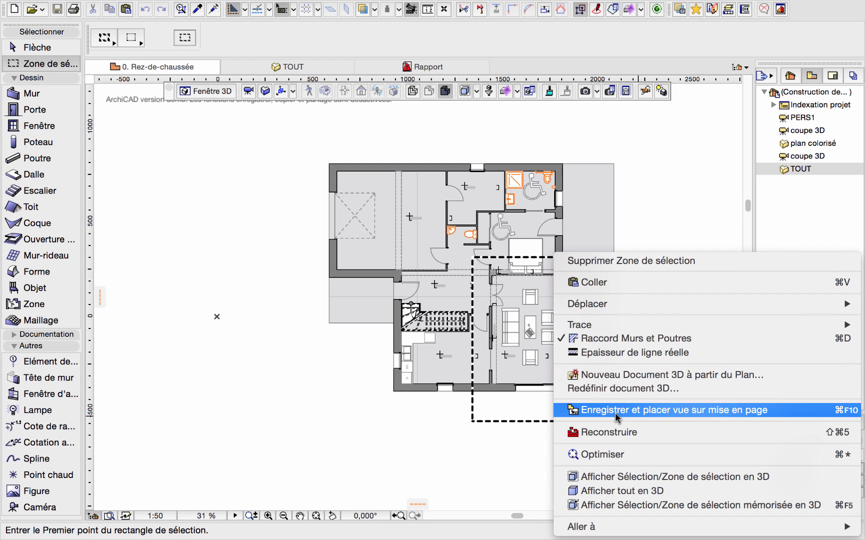
pyautogui.click(625, 476)
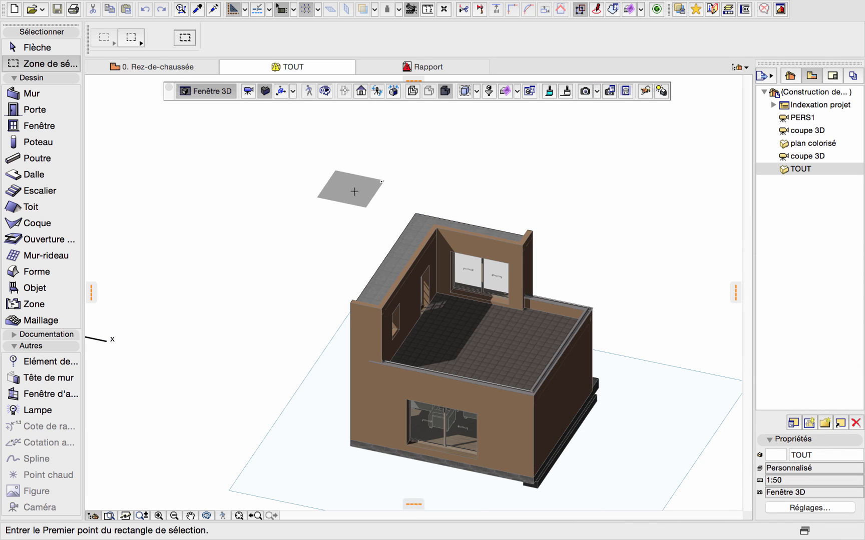
pyautogui.moveTo(362, 193)
pyautogui.keyDown('shift'); pyautogui.mouseDown(button='middle')
pyautogui.moveTo(463, 253)
pyautogui.moveTo(656, 277)
pyautogui.moveTo(726, 251)
pyautogui.moveTo(737, 210)
pyautogui.moveTo(506, 261)
pyautogui.moveTo(318, 235)
pyautogui.moveTo(355, 228)
pyautogui.moveTo(349, 205)
pyautogui.mouseUp(button='middle'); pyautogui.keyUp('shift')
pyautogui.scroll(2, 415, 400)
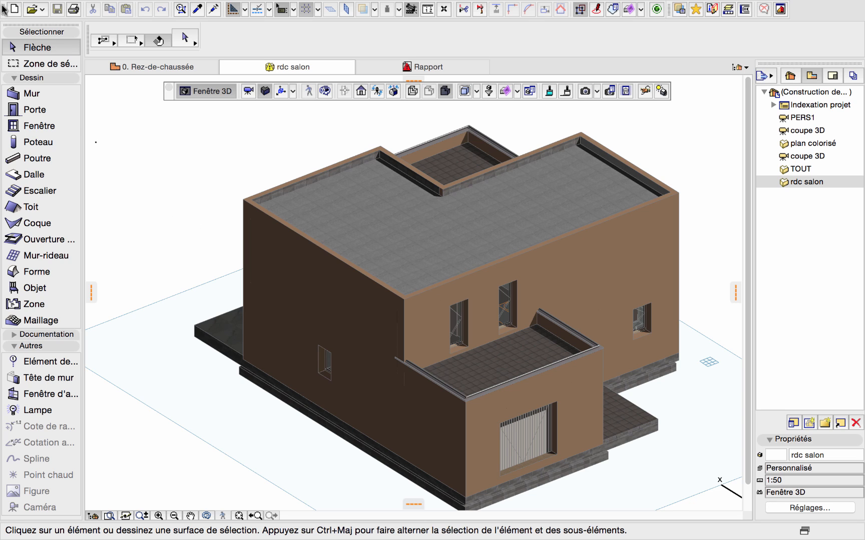
# - Set the Chercher & Sélectionner element type to Mur, select all matching walls, and remove them from the selection
pyautogui.click(181, 9)
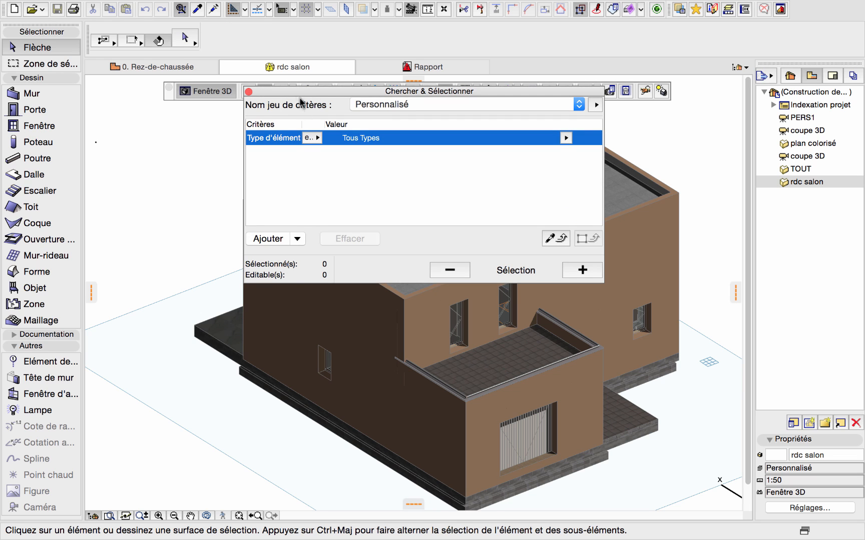
pyautogui.moveTo(297, 89); pyautogui.dragTo(230, 128)
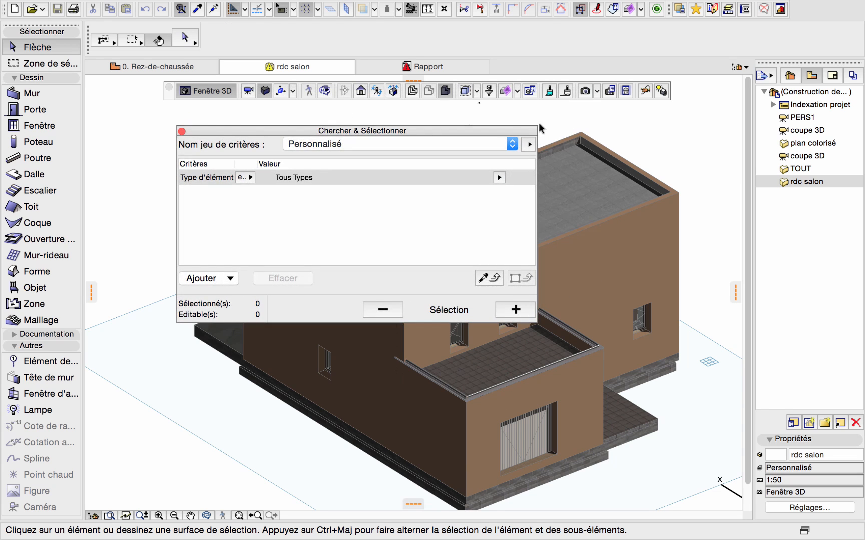
pyautogui.moveTo(283, 131); pyautogui.dragTo(264, 73)
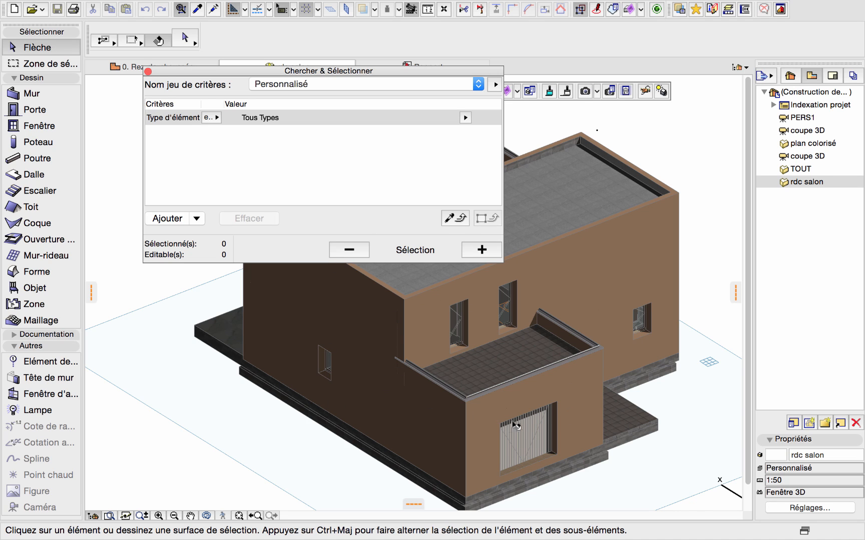
pyautogui.click(150, 121)
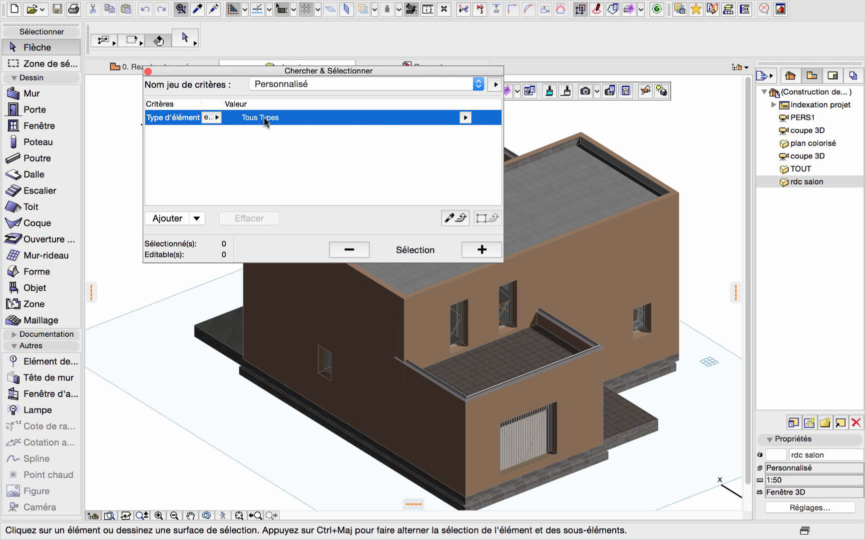
pyautogui.click(466, 119)
pyautogui.click(507, 156)
pyautogui.click(481, 251)
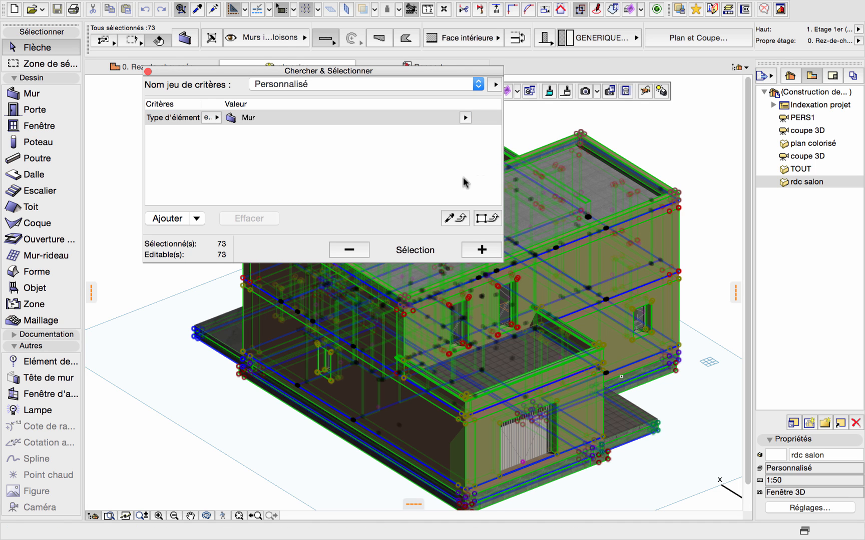
pyautogui.click(349, 250)
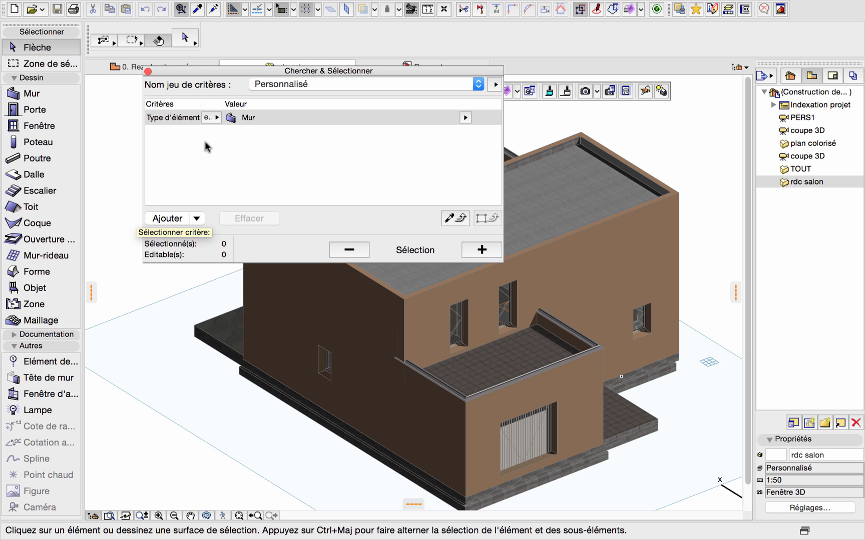
# - Add a Largeur criterion to the wall search with the condition less than 12
pyautogui.click(170, 219)
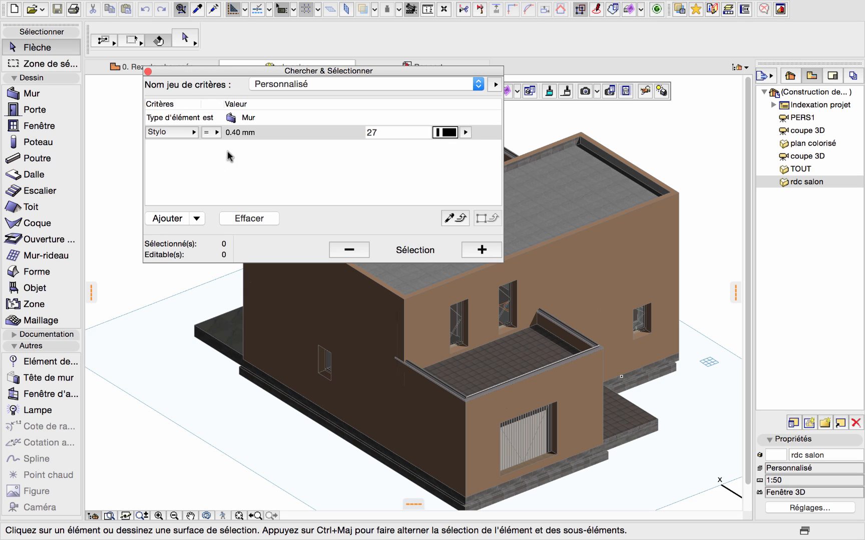
pyautogui.click(193, 133)
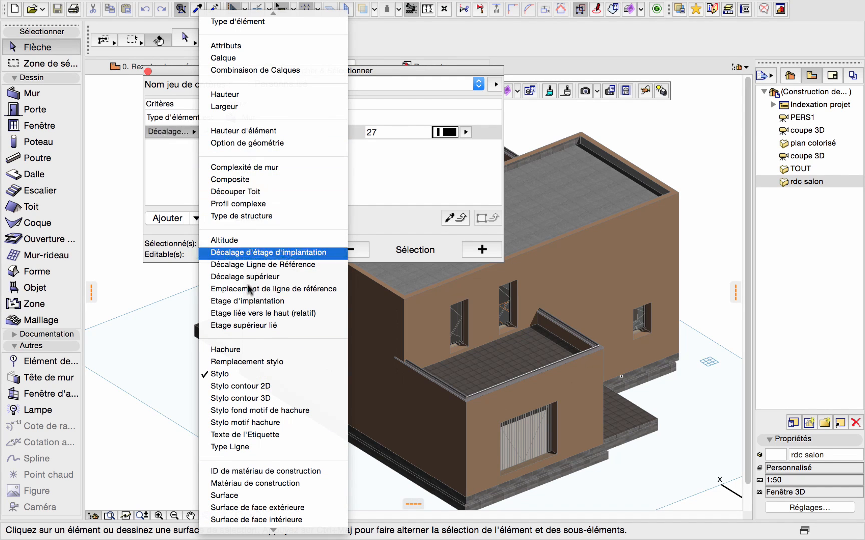
pyautogui.click(230, 107)
pyautogui.click(234, 132)
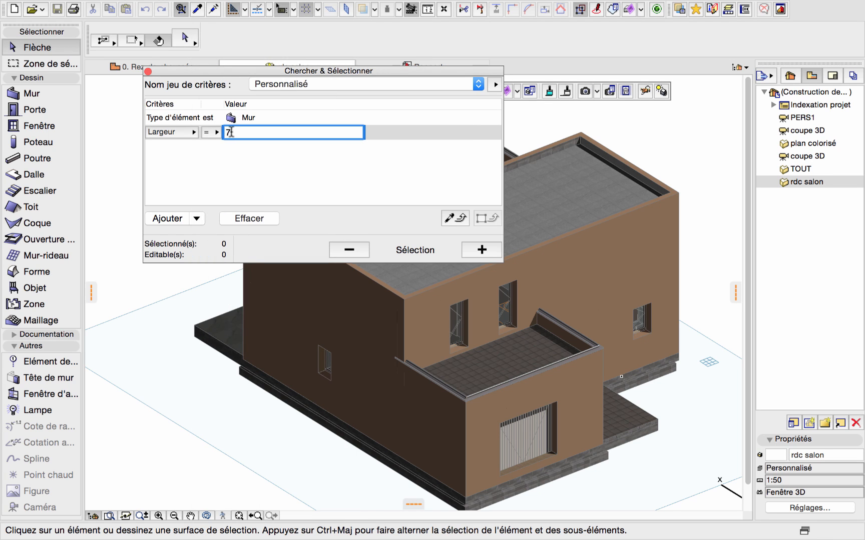
pyautogui.click(217, 132)
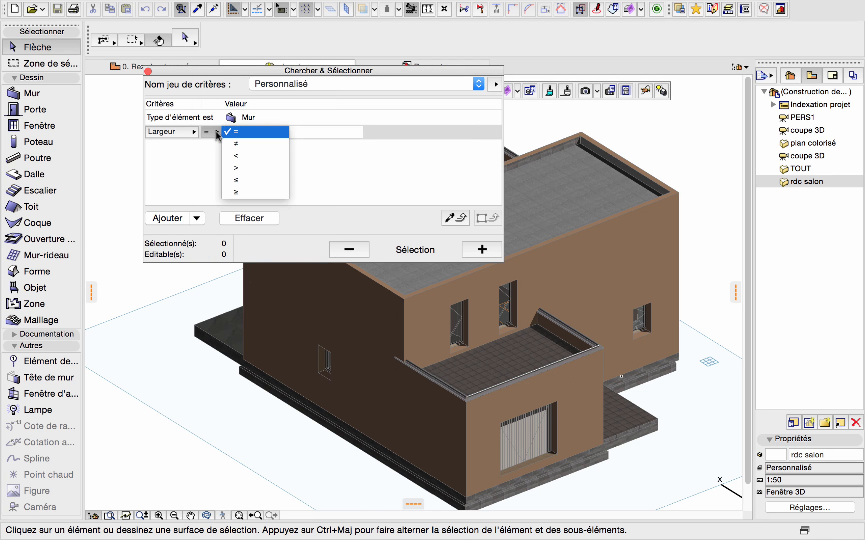
pyautogui.click(242, 140)
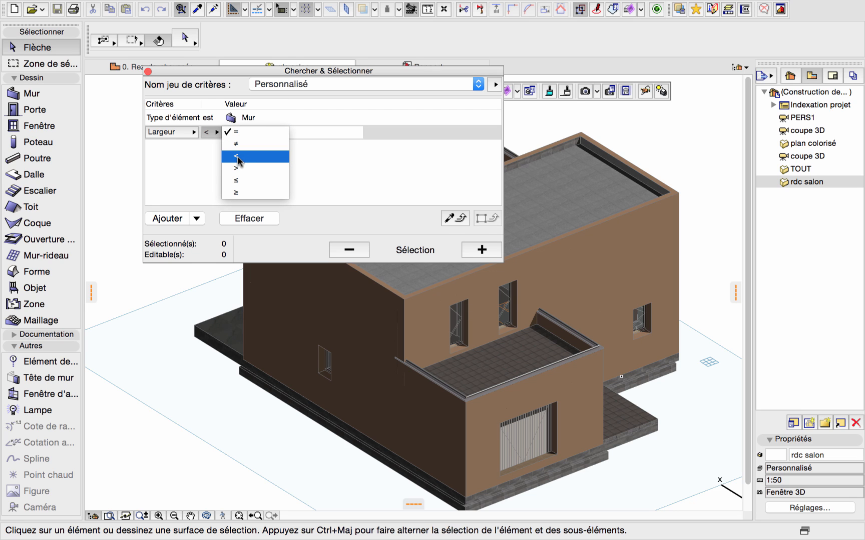
pyautogui.click(239, 156)
pyautogui.click(235, 133)
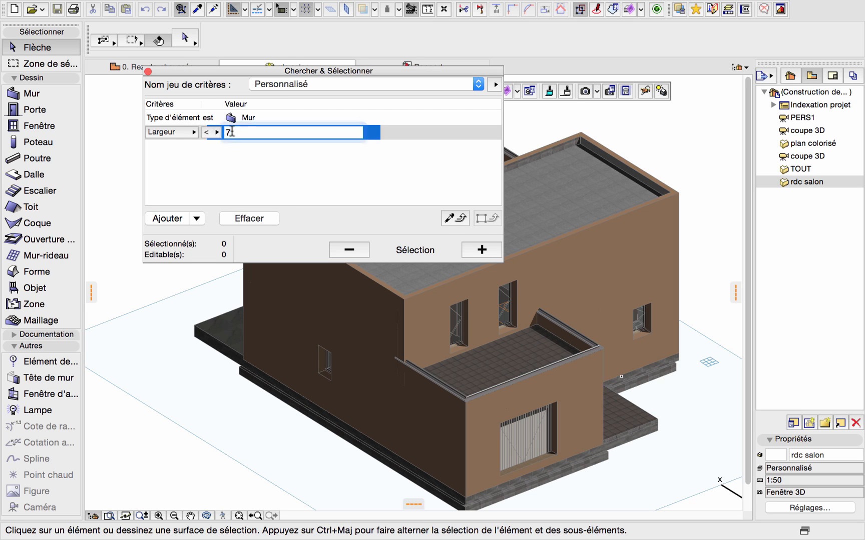
pyautogui.write('12')
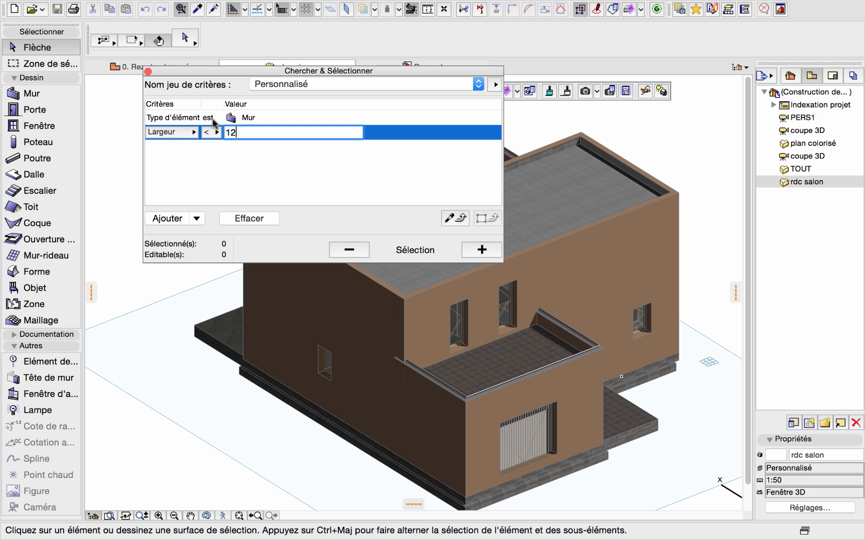
pyautogui.click(184, 165)
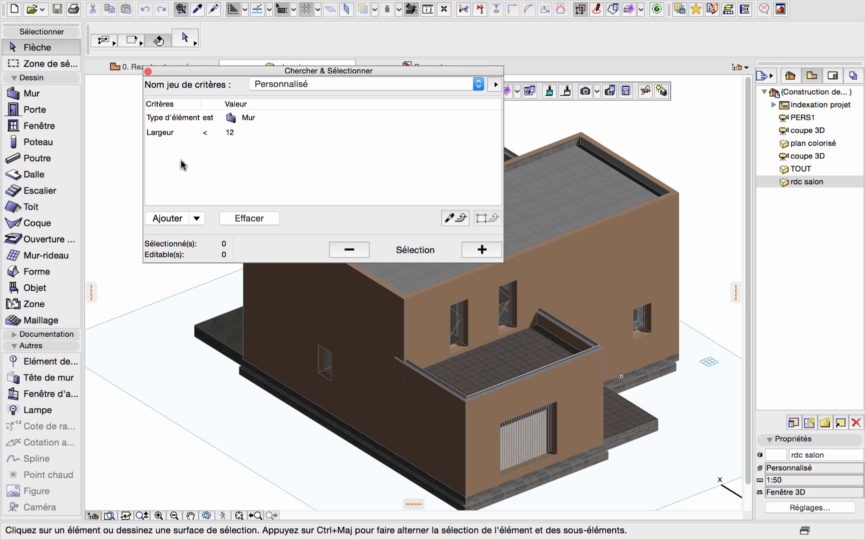
# - Add an Etage d'implantation criterion set to 0. Rez-de-chaussée to the wall search and select the matching walls
pyautogui.click(168, 219)
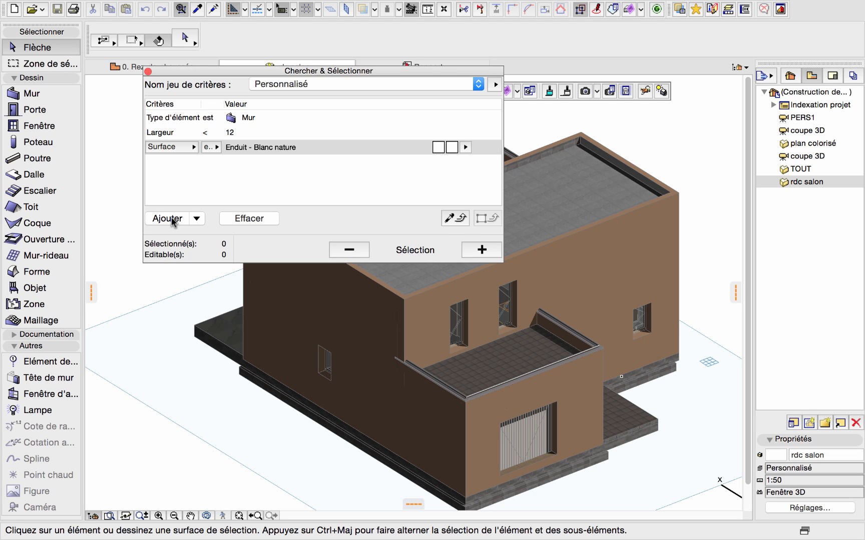
pyautogui.click(195, 146)
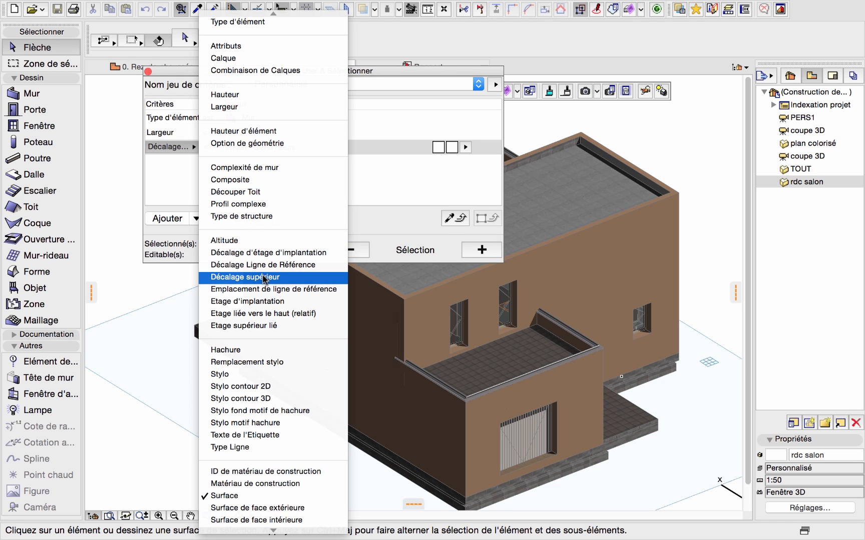
pyautogui.click(232, 302)
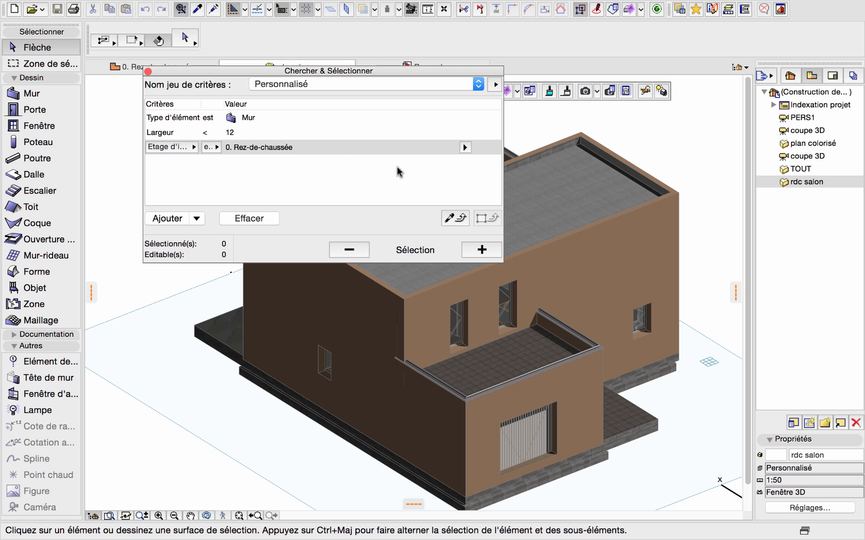
pyautogui.click(465, 147)
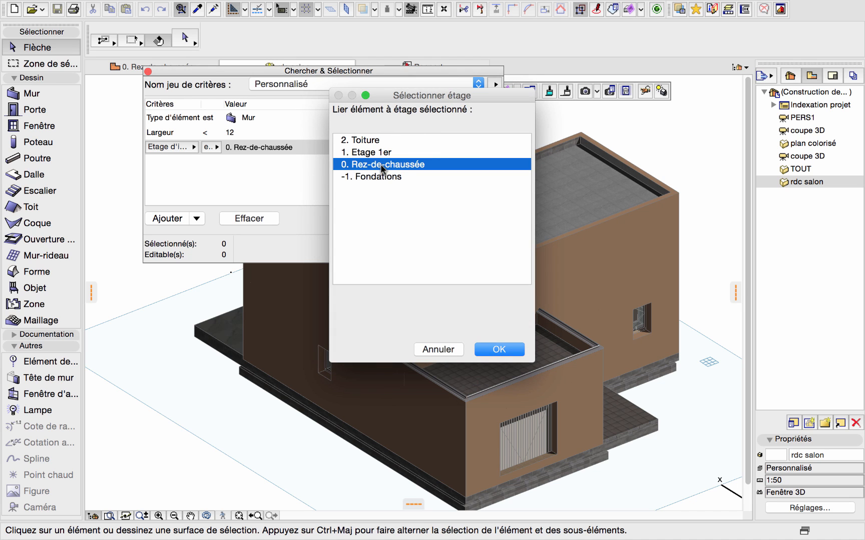
pyautogui.click(499, 350)
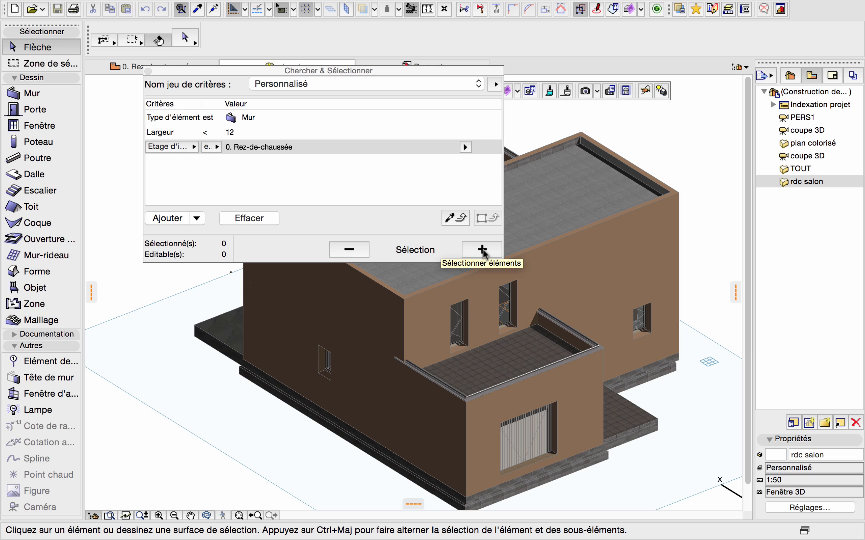
pyautogui.click(482, 251)
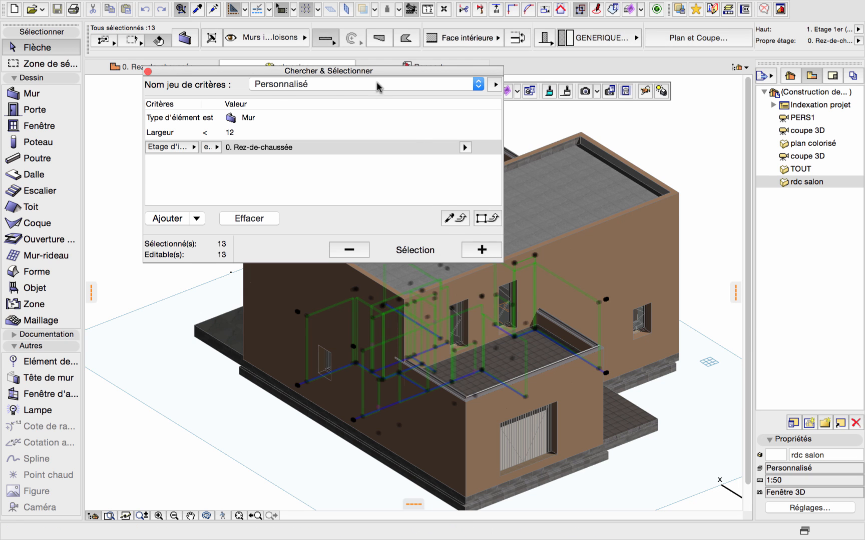
pyautogui.moveTo(408, 72); pyautogui.dragTo(707, 119)
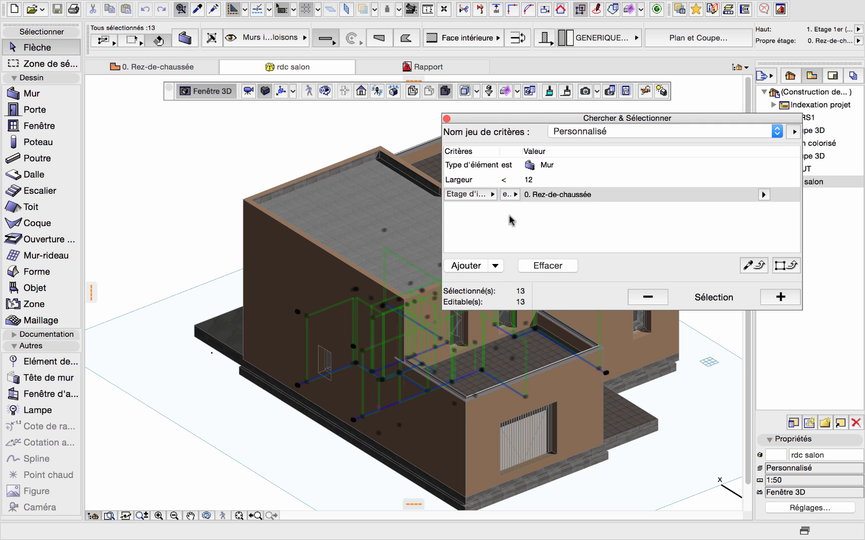
# - Remove the Etage d'implantation and Largeur criteria from the search
pyautogui.click(563, 210)
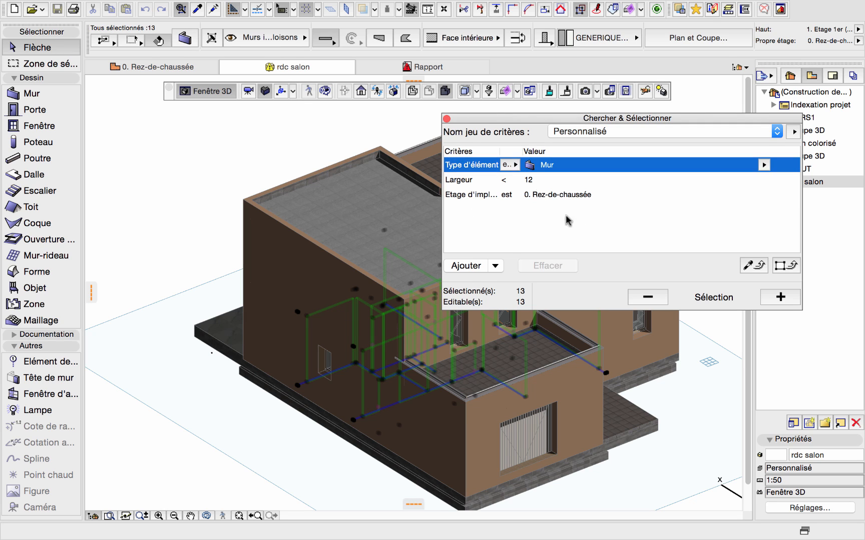
pyautogui.click(507, 211)
pyautogui.click(554, 196)
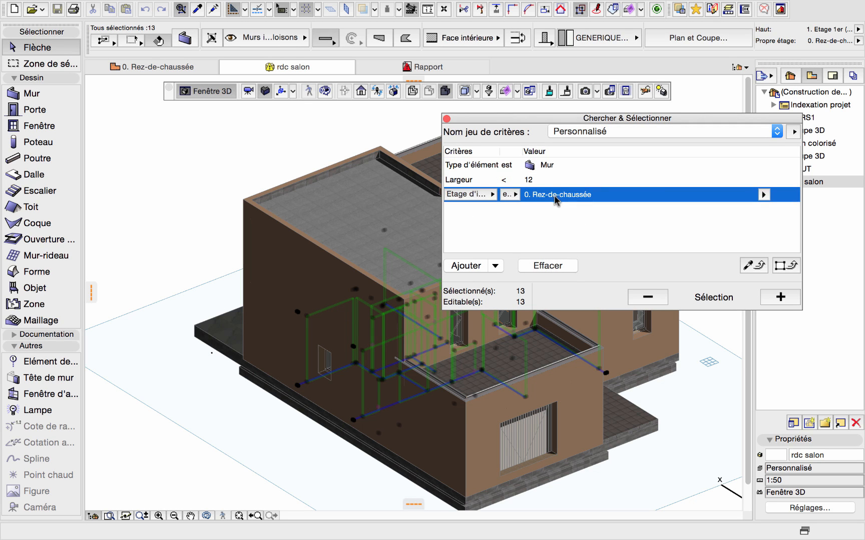
pyautogui.click(554, 266)
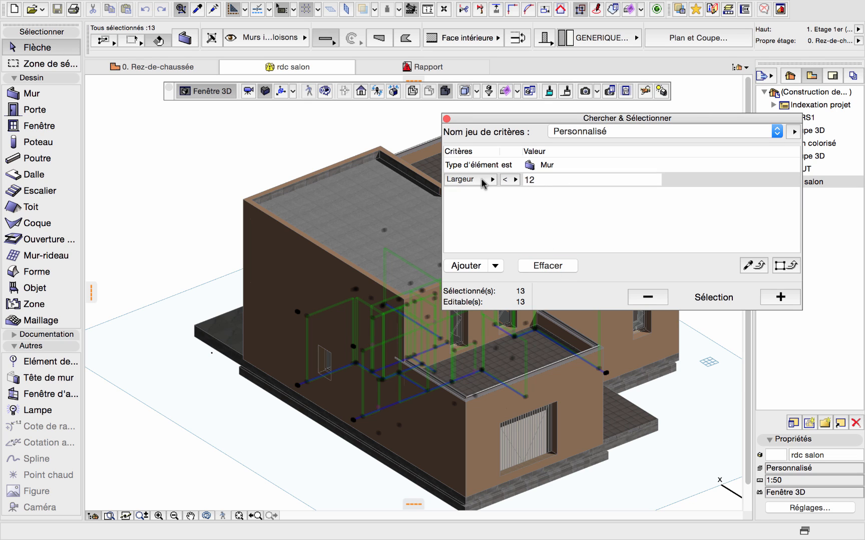
pyautogui.click(523, 200)
pyautogui.click(532, 179)
pyautogui.click(555, 266)
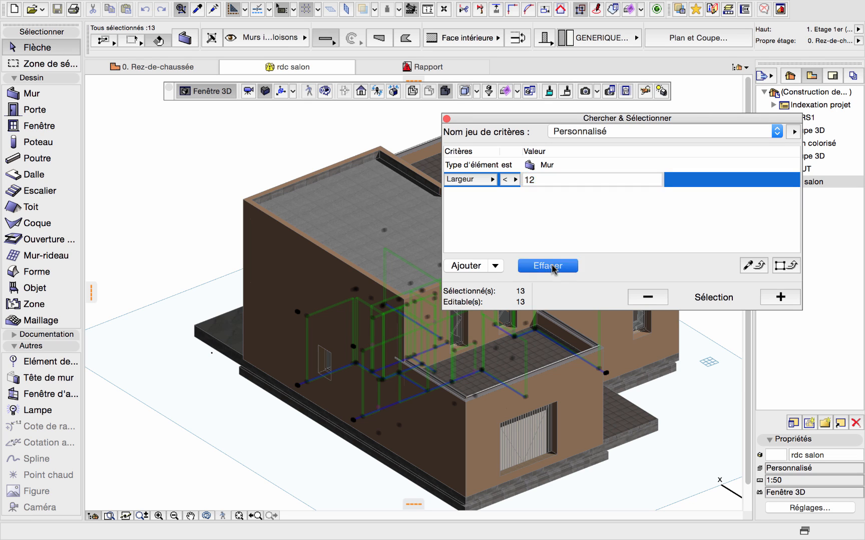
# - Set the element type criterion of the search to Dalle
pyautogui.click(549, 166)
pyautogui.click(764, 166)
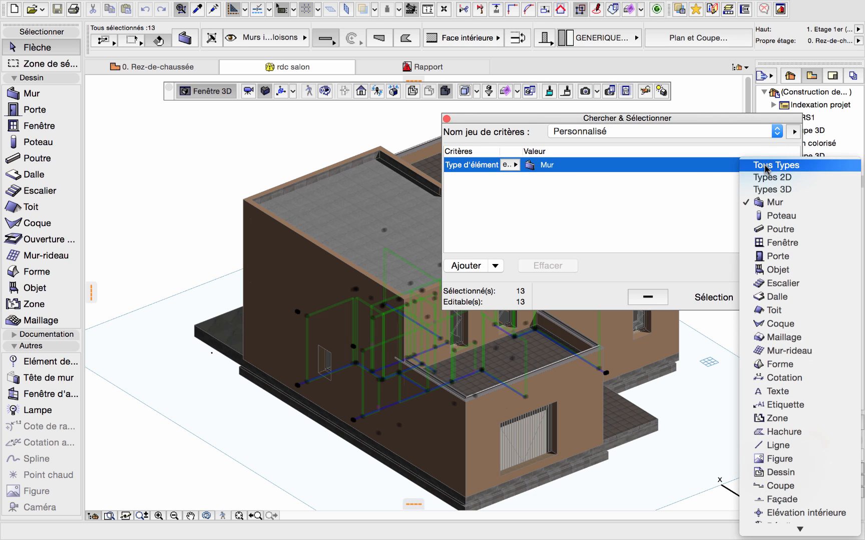
pyautogui.click(777, 298)
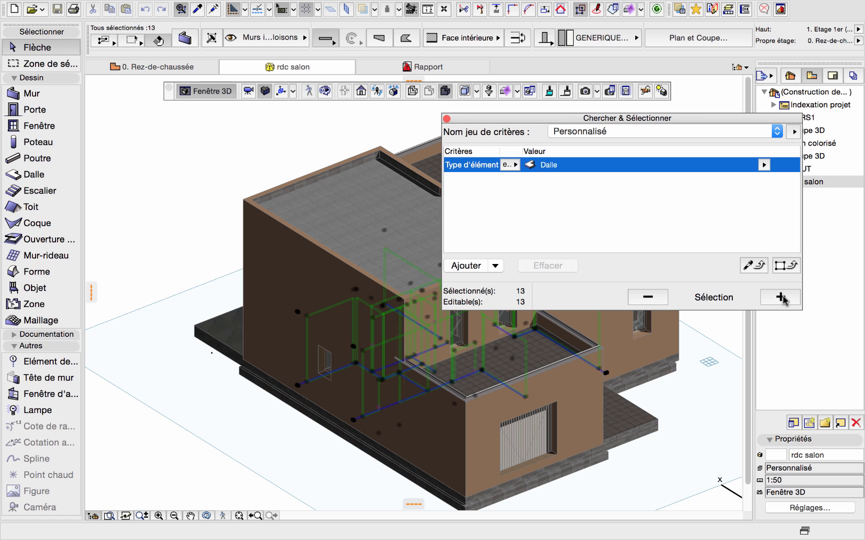
pyautogui.click(781, 298)
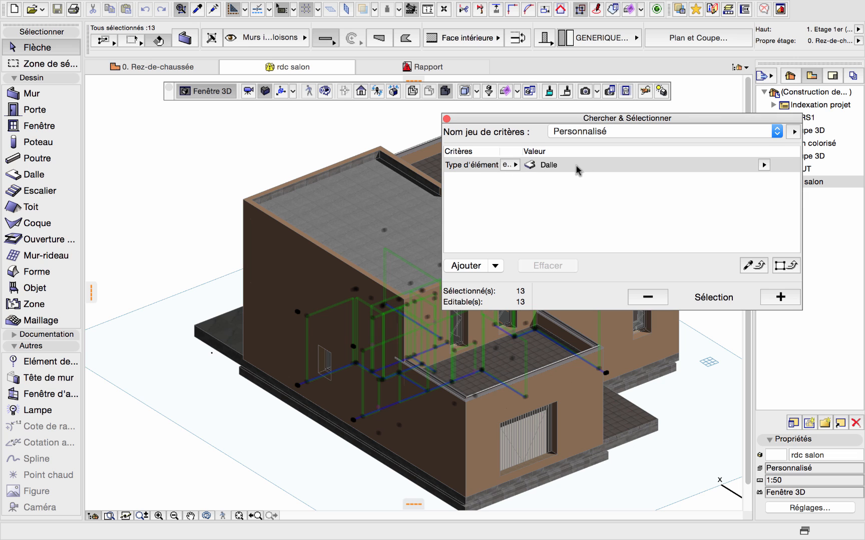
# - Add an Etage d'implantation criterion set to 0. Rez-de-chaussée and add the matching slabs to the current selection
pyautogui.click(469, 269)
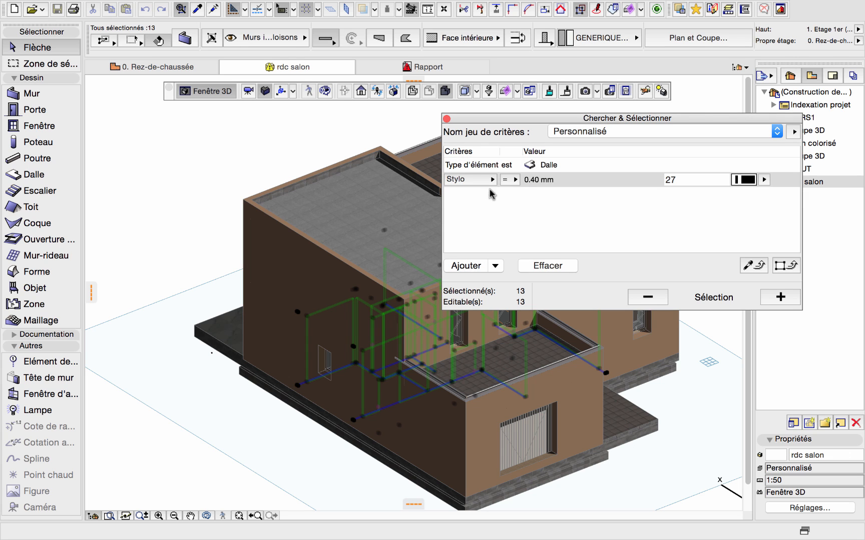
pyautogui.click(492, 181)
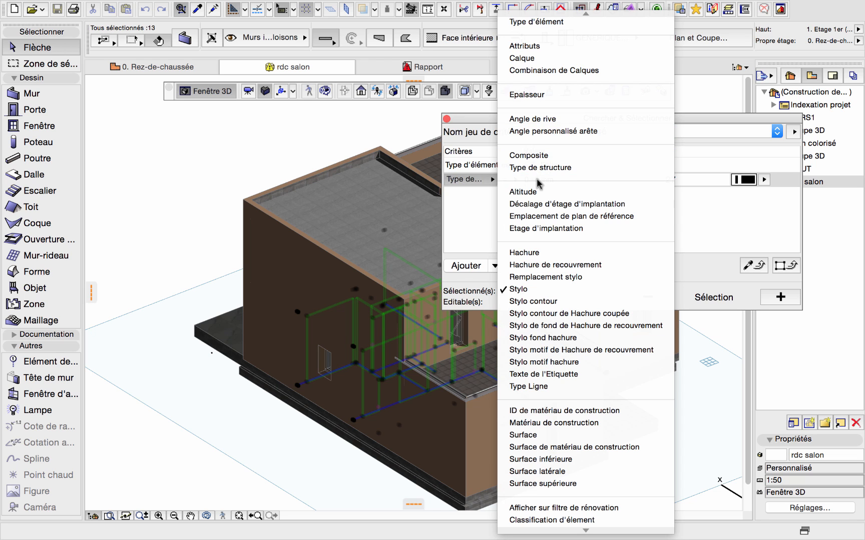
pyautogui.click(546, 229)
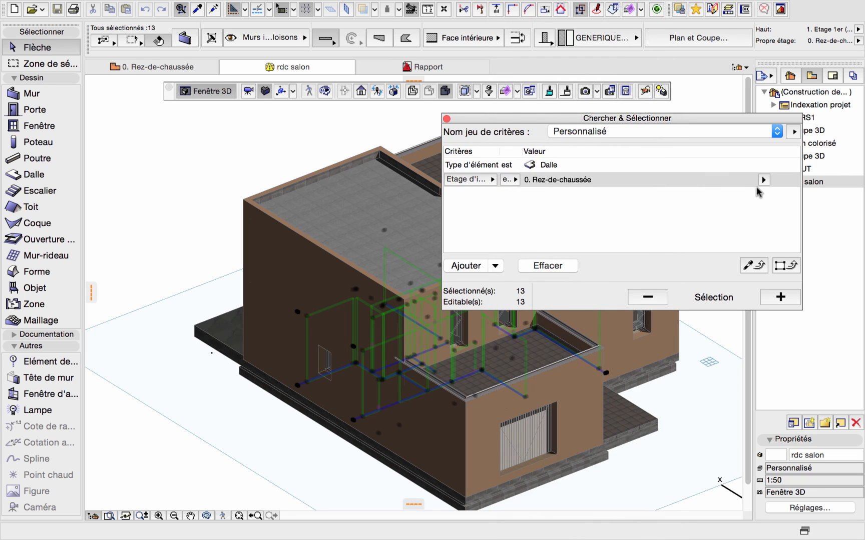
pyautogui.click(763, 180)
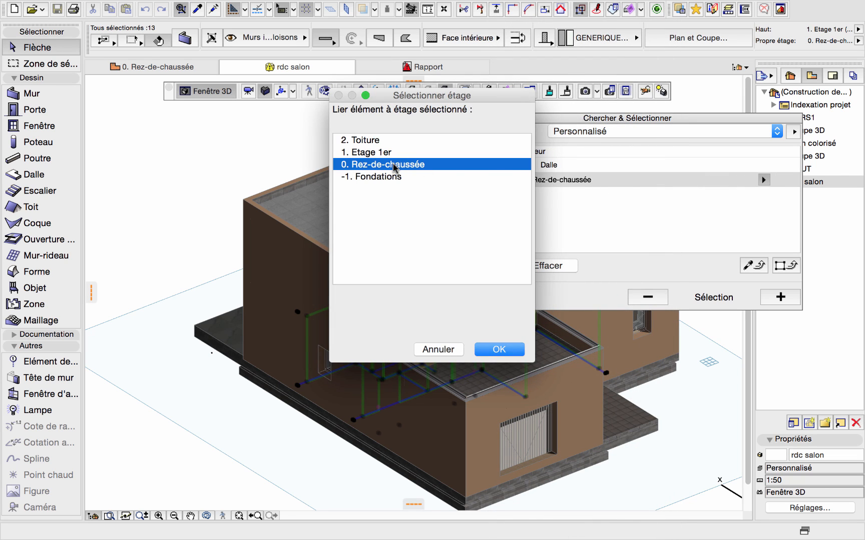
pyautogui.click(505, 353)
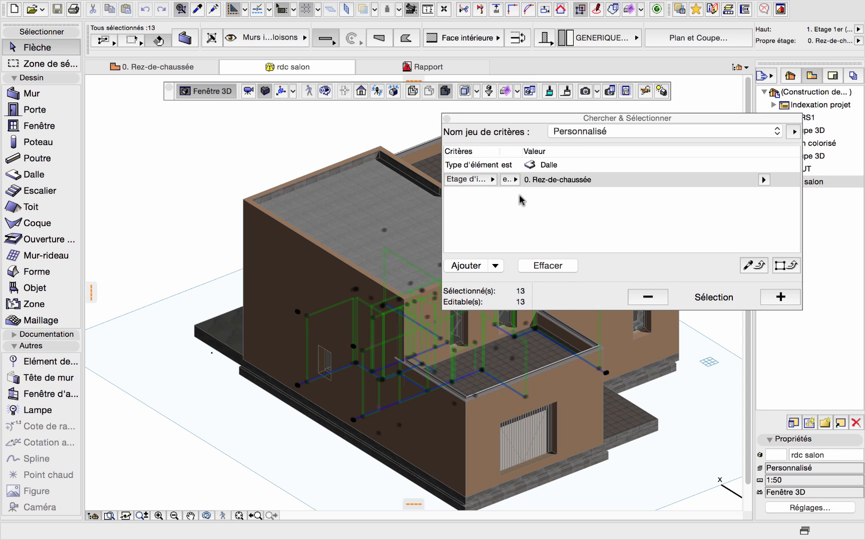
pyautogui.click(780, 297)
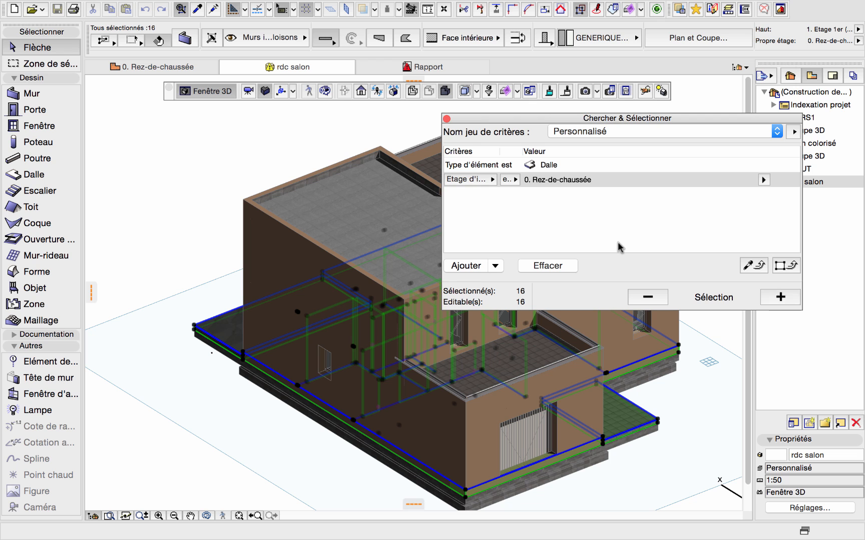
# - Show only the selected walls and slabs in 3D and close Chercher & Sélectionner
pyautogui.moveTo(534, 120); pyautogui.dragTo(369, 194)
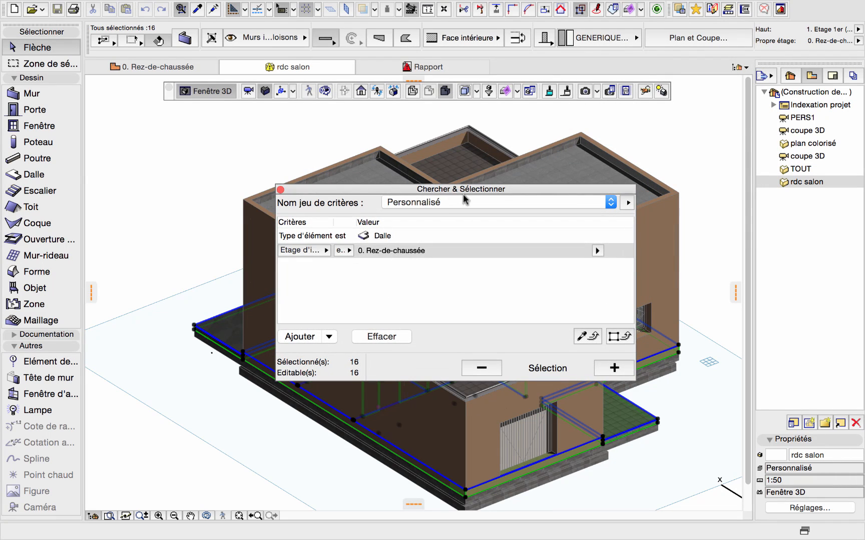
pyautogui.click(464, 92)
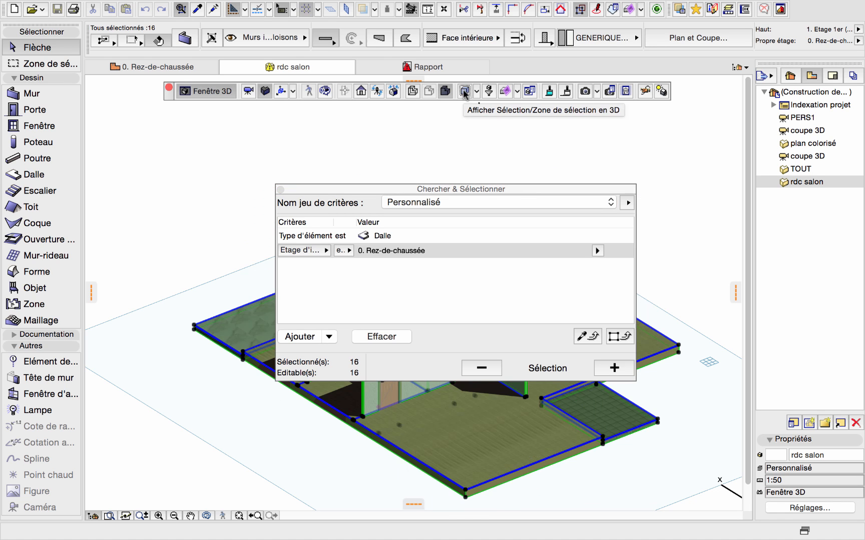
pyautogui.moveTo(378, 193); pyautogui.dragTo(273, 249)
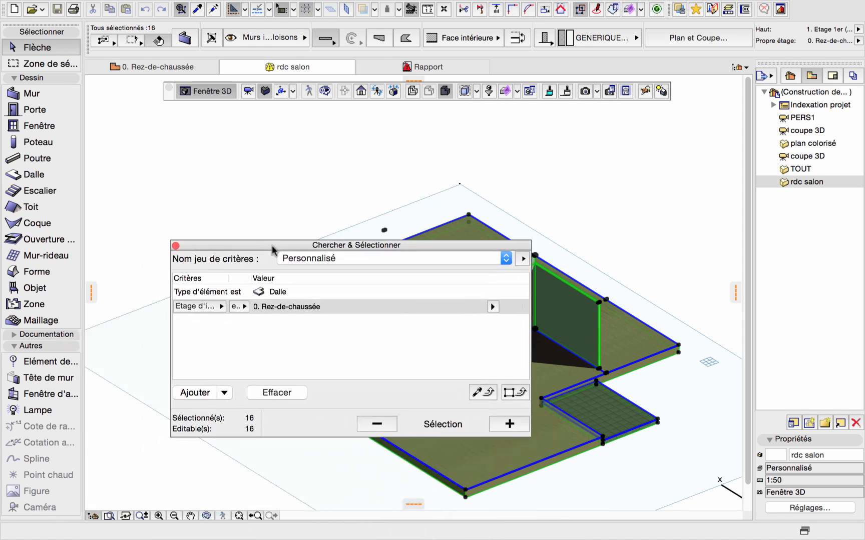
pyautogui.click(176, 246)
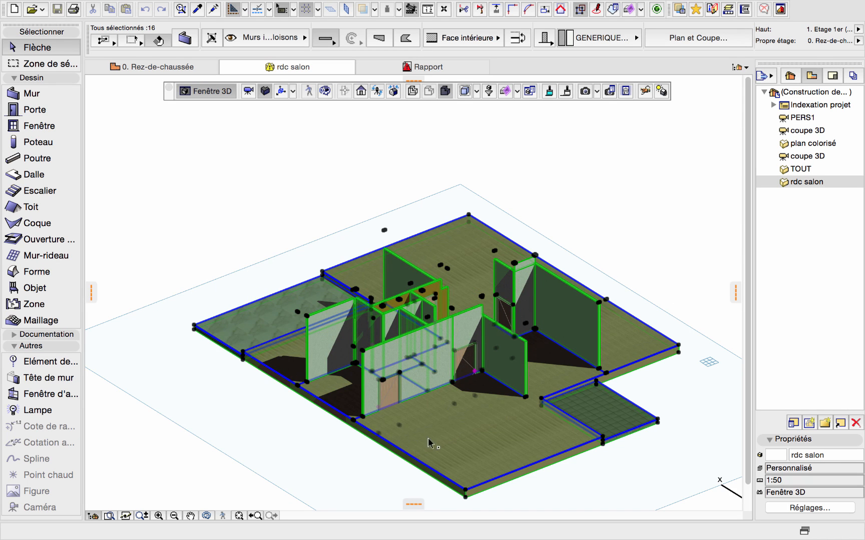
pyautogui.scroll(5, 419, 440)
pyautogui.scroll(-3, 440, 434)
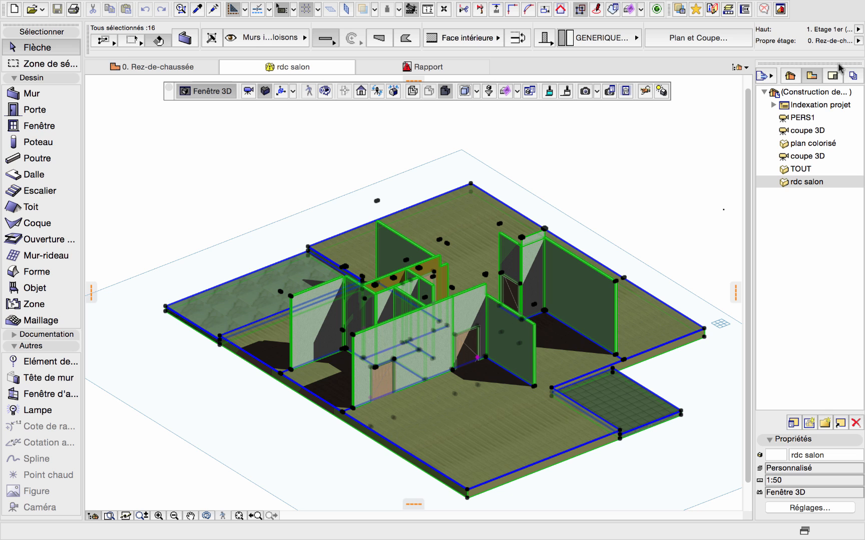
# - Save the filtered 3D display as a view named Axonométrie générique, and reopen it after opening the TOUT view
pyautogui.click(809, 423)
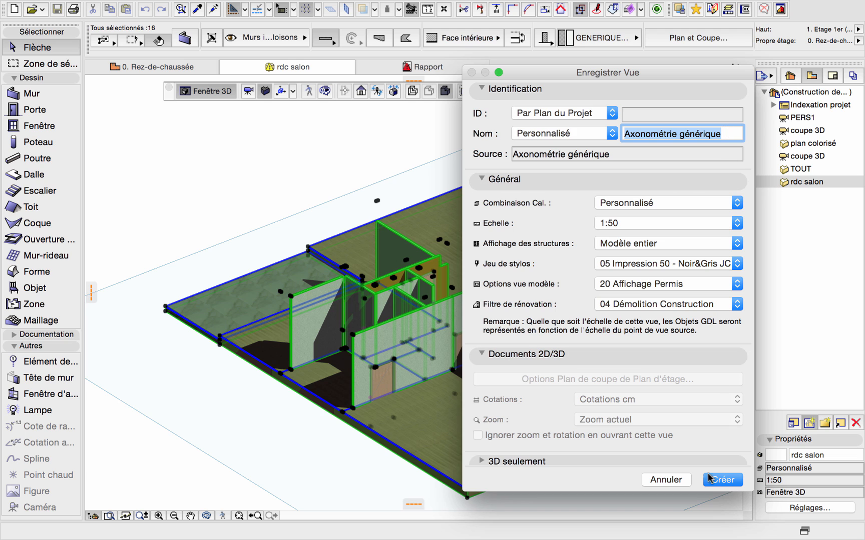
pyautogui.click(722, 481)
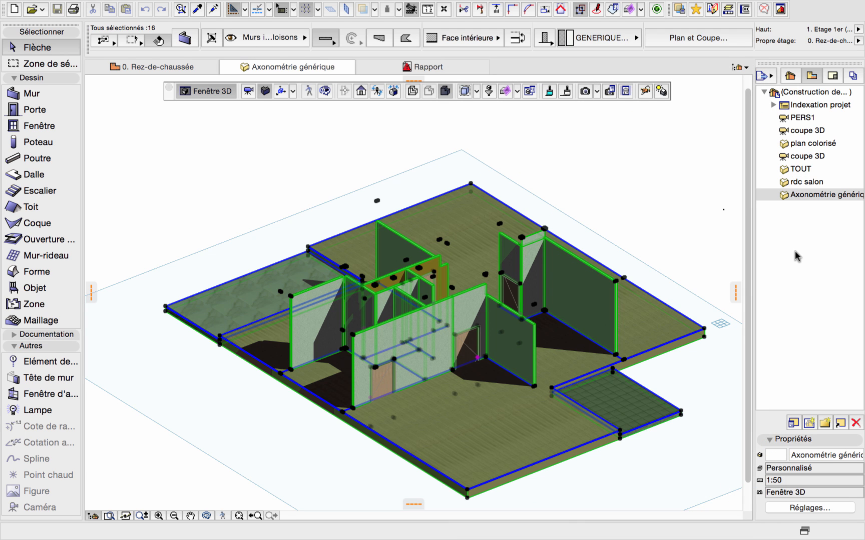
pyautogui.doubleClick(803, 169)
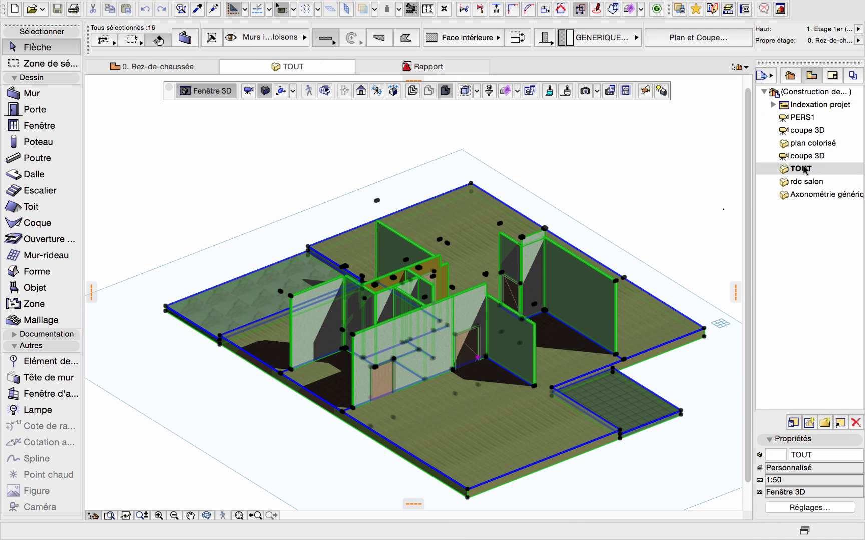
pyautogui.doubleClick(811, 194)
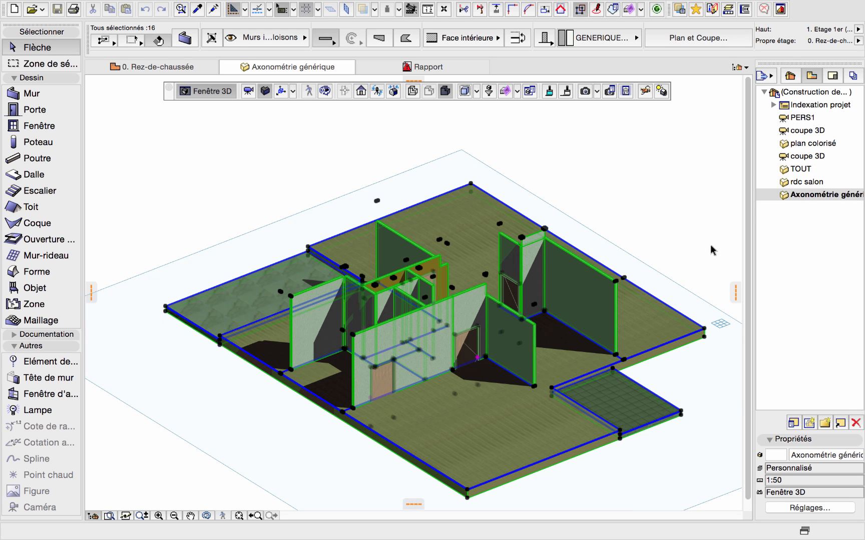
pyautogui.scroll(3, 621, 315)
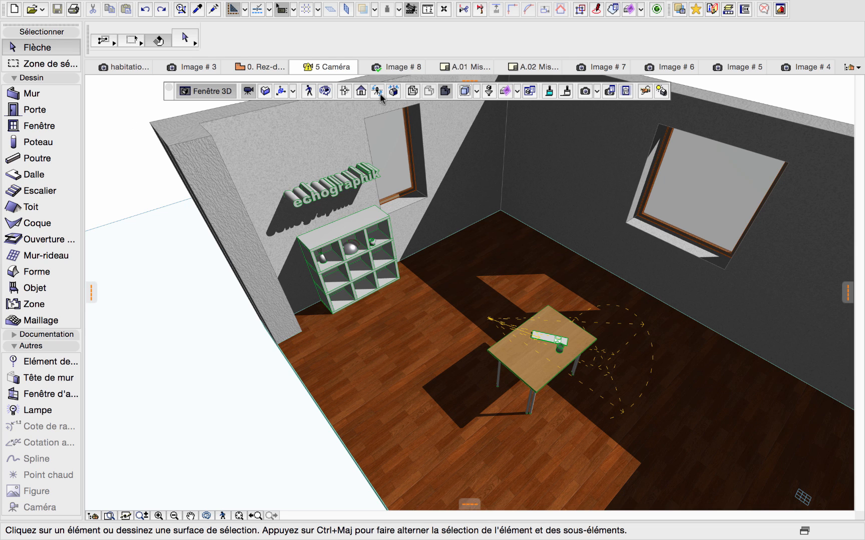
# - Open the Peindre Surface palette and select the echographik 3D text on the wall above the shelf
pyautogui.click(568, 93)
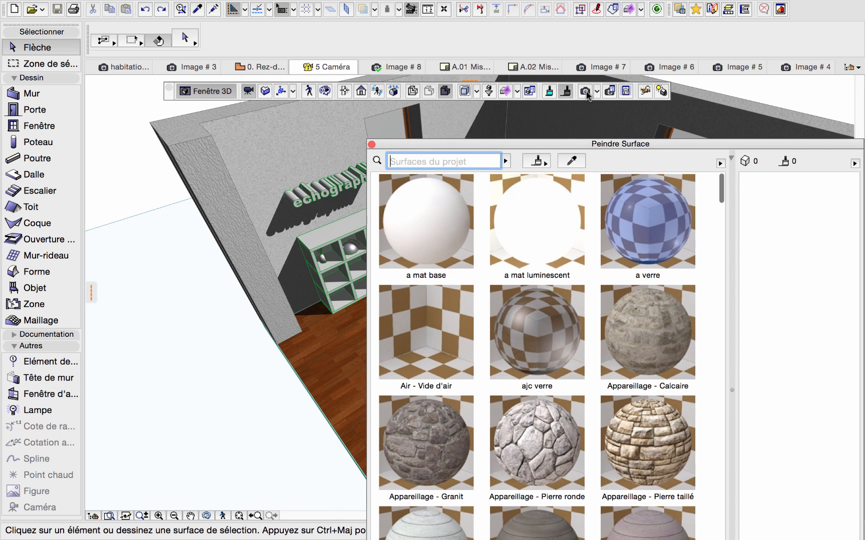
pyautogui.moveTo(562, 146); pyautogui.dragTo(595, 142)
pyautogui.moveTo(670, 121); pyautogui.dragTo(633, 119)
pyautogui.click(323, 195)
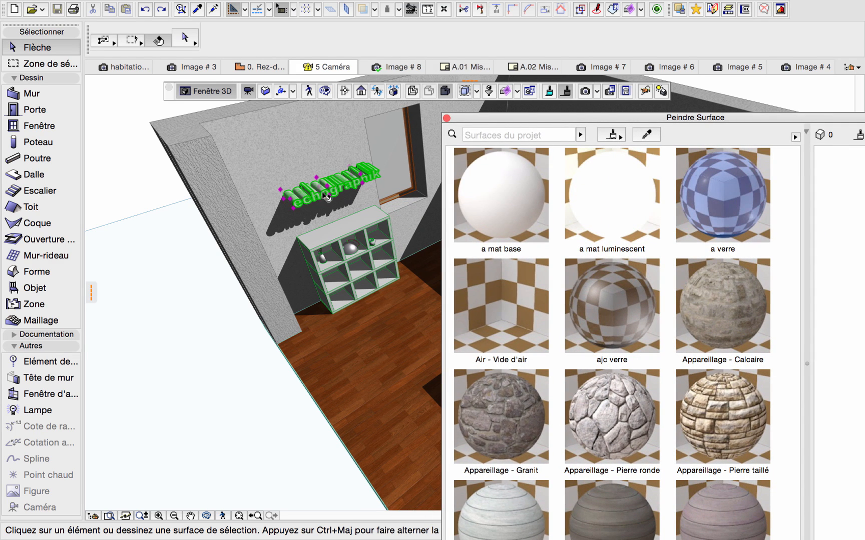
# - Select all elements that use the Volume - Maquette blanche surface of the echographik 3D text
pyautogui.moveTo(525, 120); pyautogui.dragTo(197, 148)
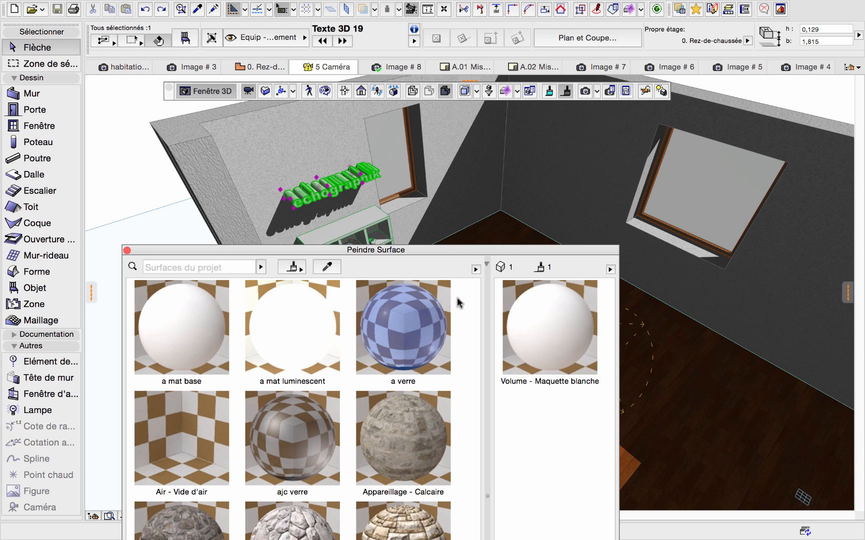
pyautogui.moveTo(449, 253); pyautogui.dragTo(387, 325)
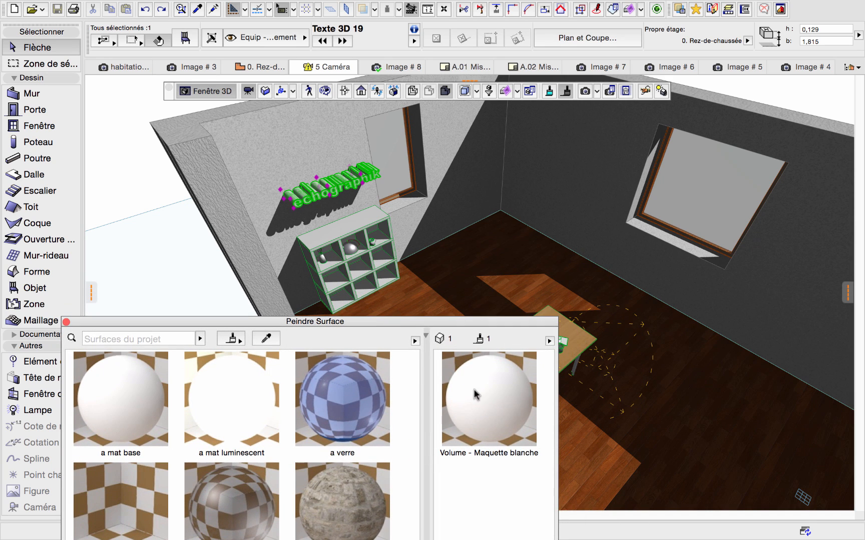
pyautogui.click(488, 404)
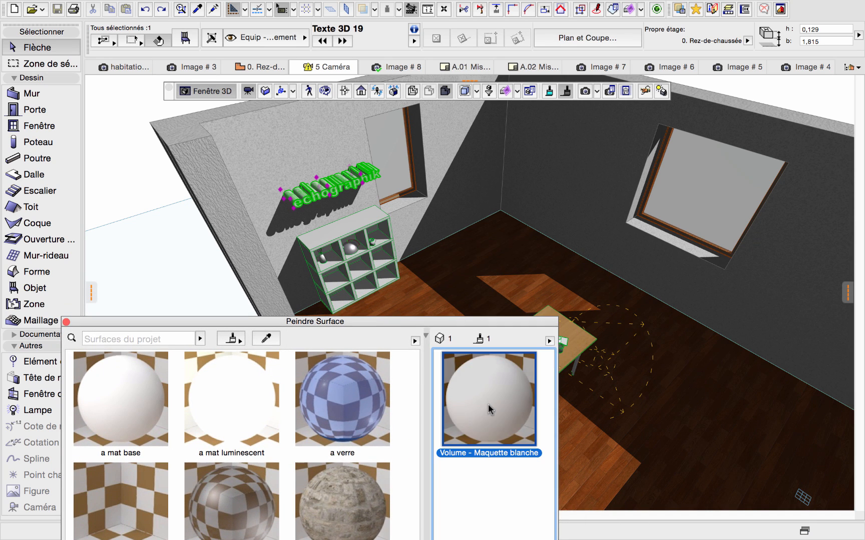
pyautogui.rightClick(488, 405)
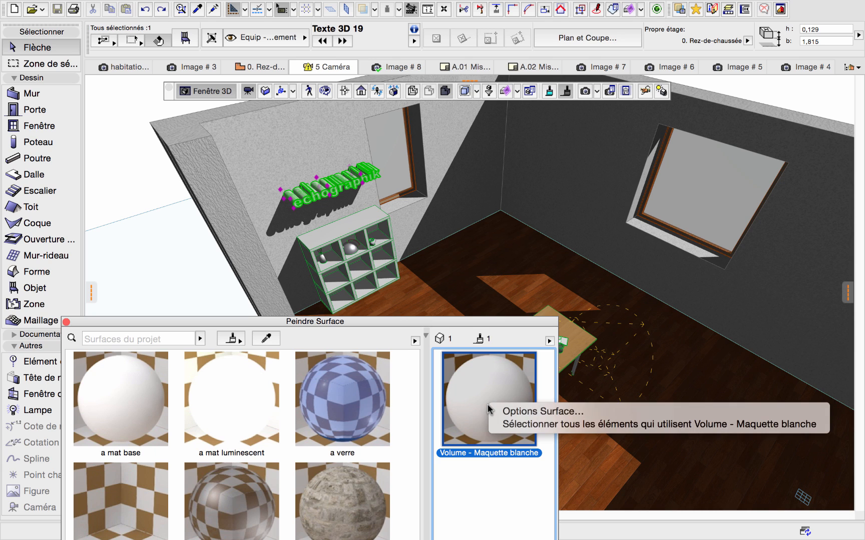
pyautogui.click(526, 425)
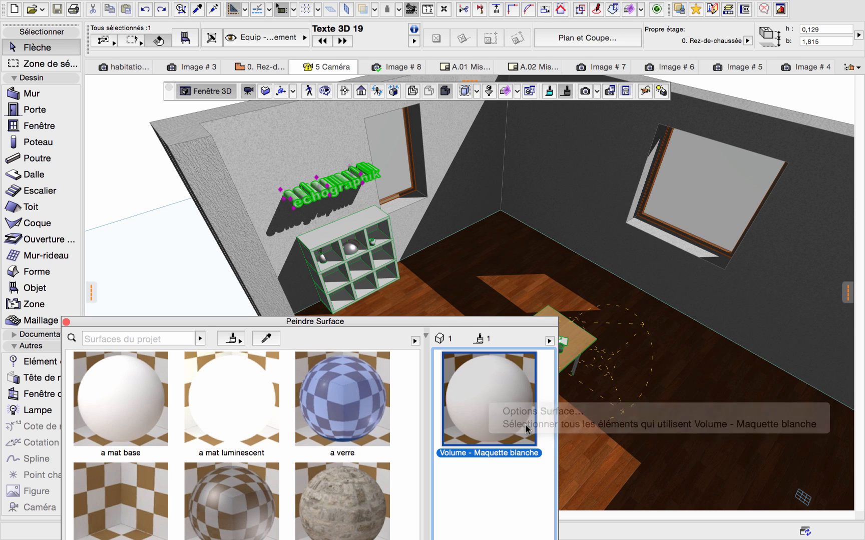
pyautogui.moveTo(447, 323); pyautogui.dragTo(386, 418)
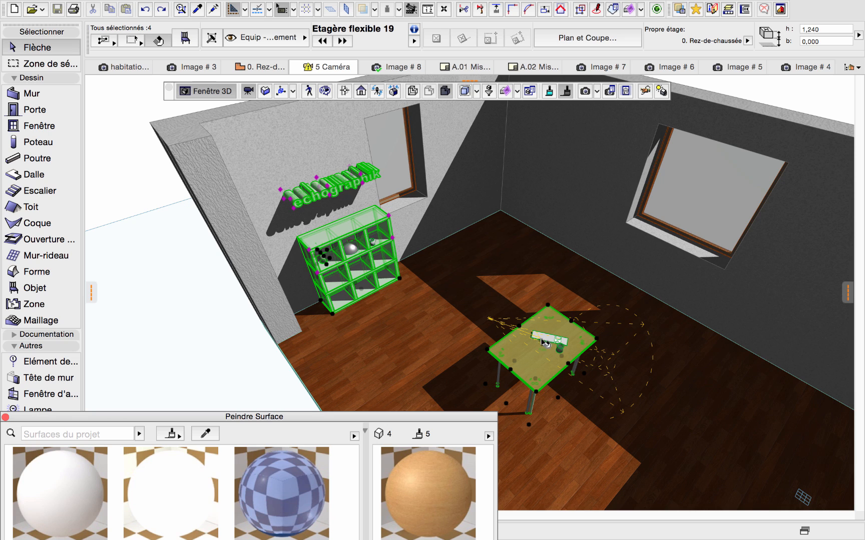
# - Show only the selected shelf, text and table elements in 3D, and restore the display of all elements
pyautogui.scroll(5, 553, 356)
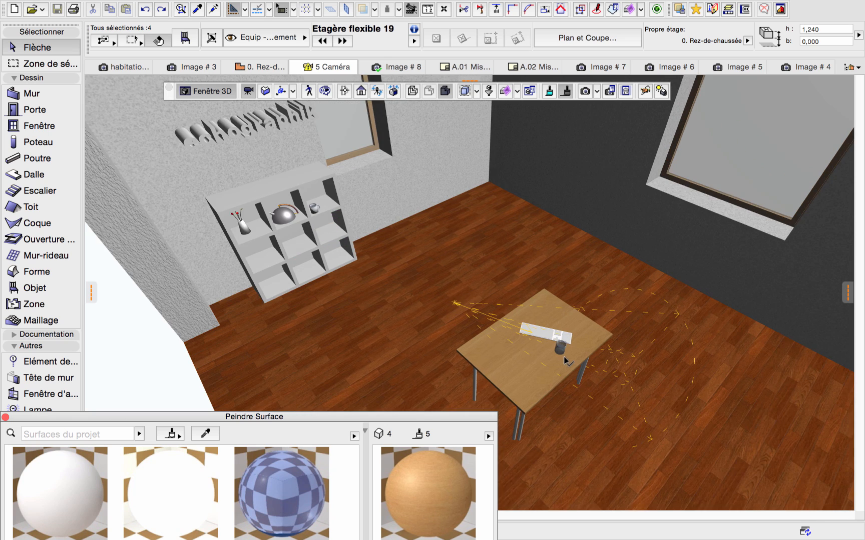
pyautogui.scroll(6, 560, 362)
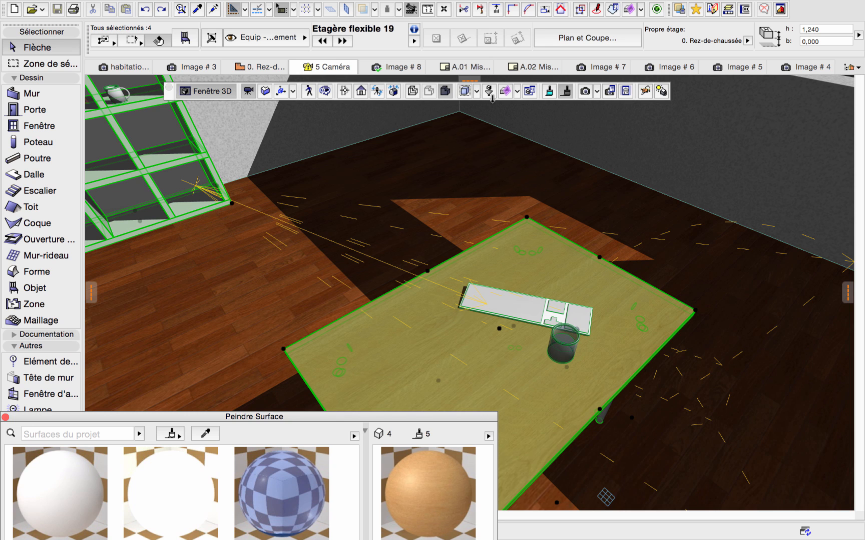
pyautogui.click(465, 93)
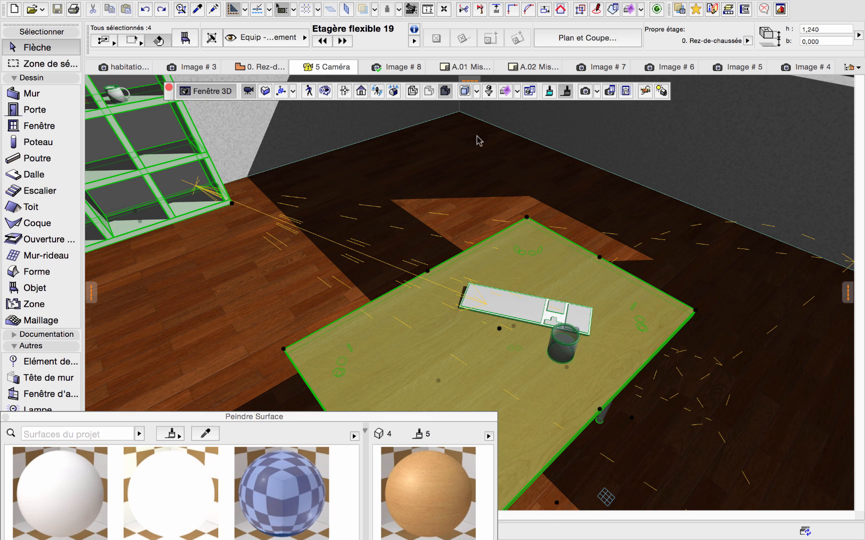
pyautogui.scroll(-3, 595, 282)
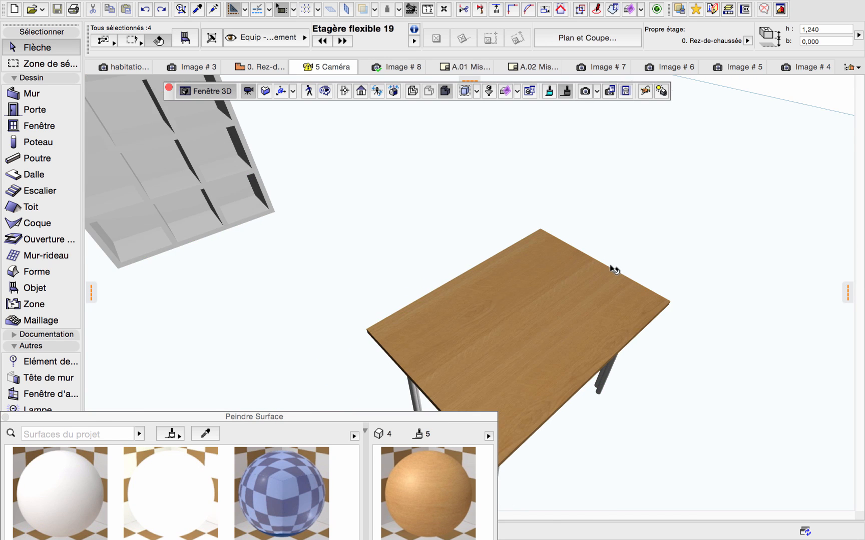
pyautogui.scroll(-4, 614, 270)
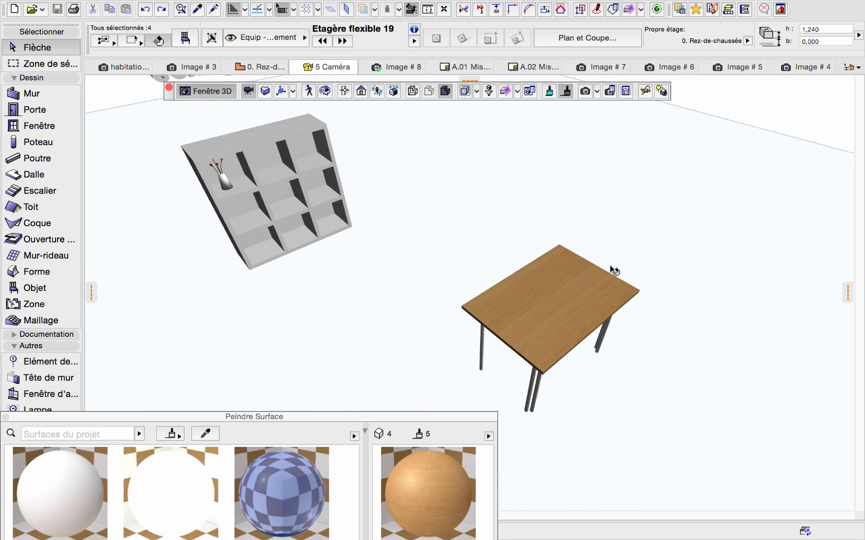
pyautogui.click(477, 92)
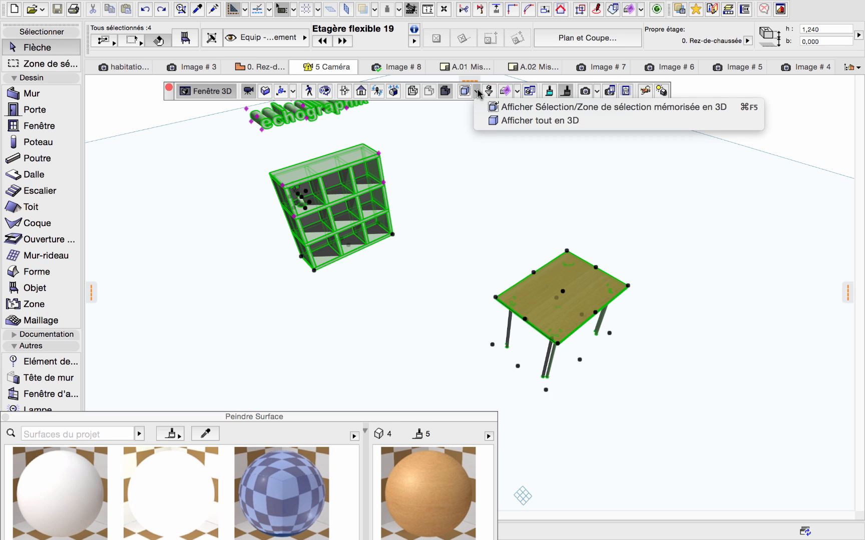
pyautogui.click(523, 120)
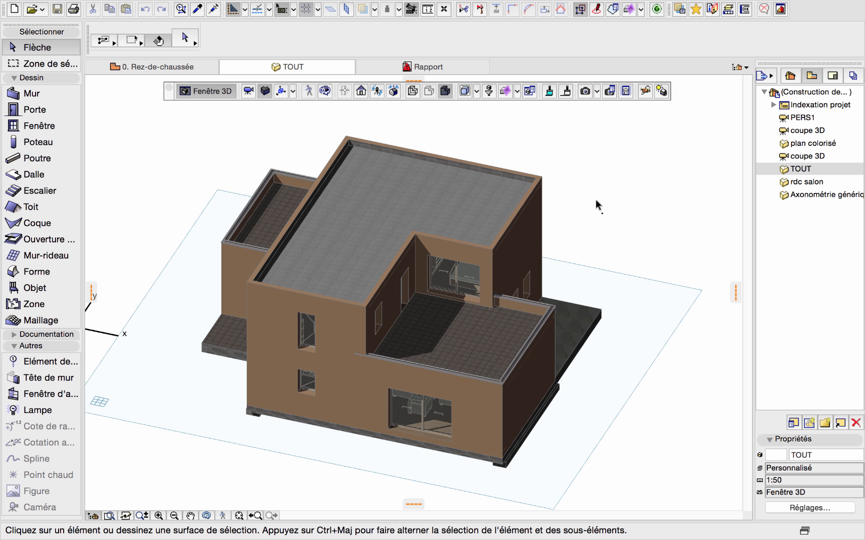
# - Filter the 3D display of the TOUT view to limited storeys, from 1. Etage 1er to 1. Etage 1er
pyautogui.click(490, 94)
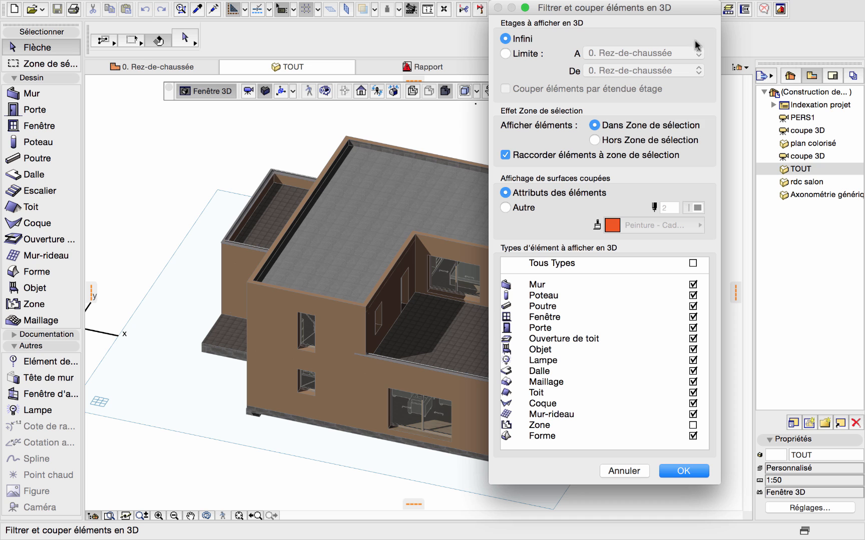
pyautogui.moveTo(551, 11); pyautogui.dragTo(499, 62)
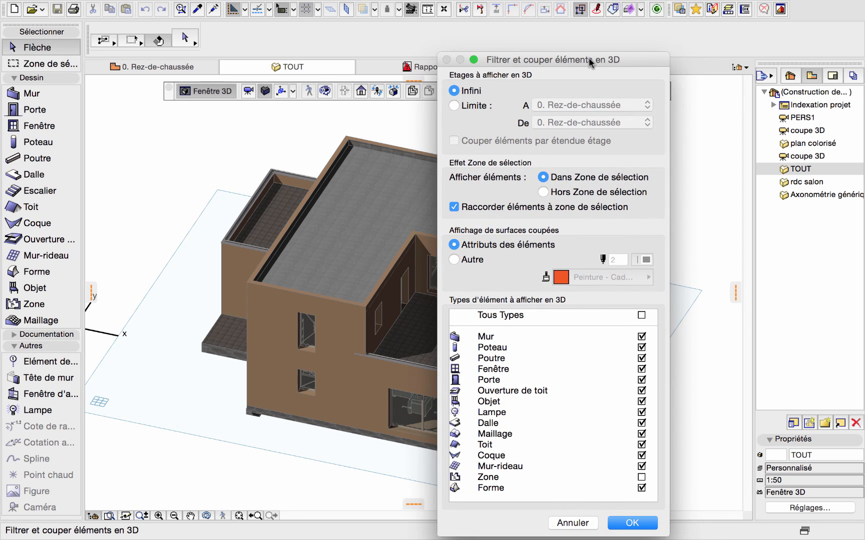
pyautogui.click(455, 106)
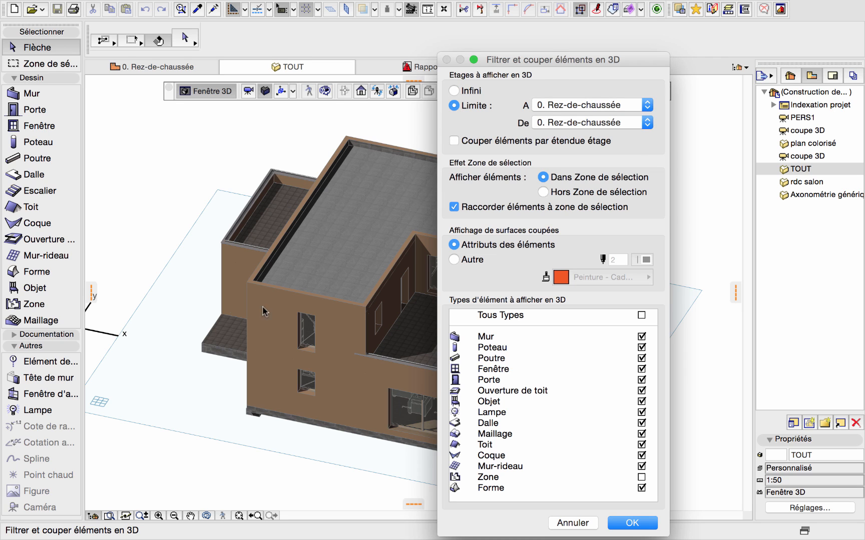
pyautogui.click(648, 108)
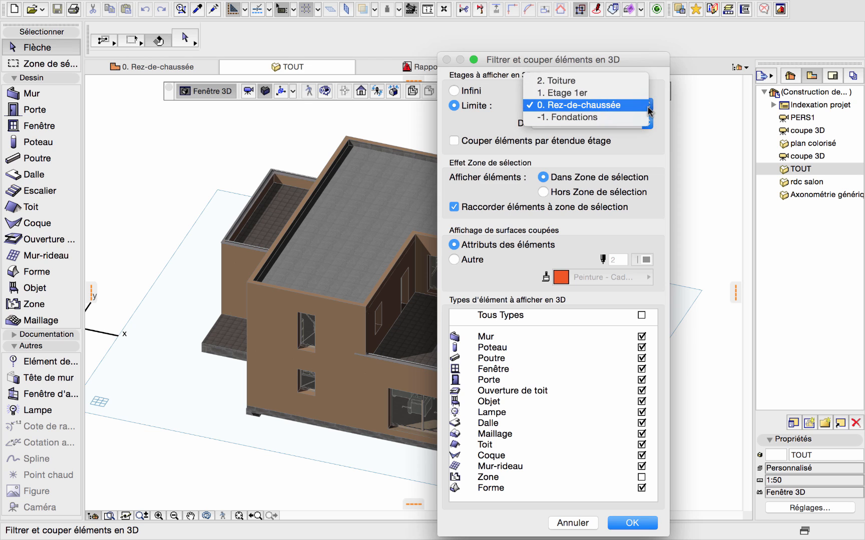
pyautogui.click(558, 93)
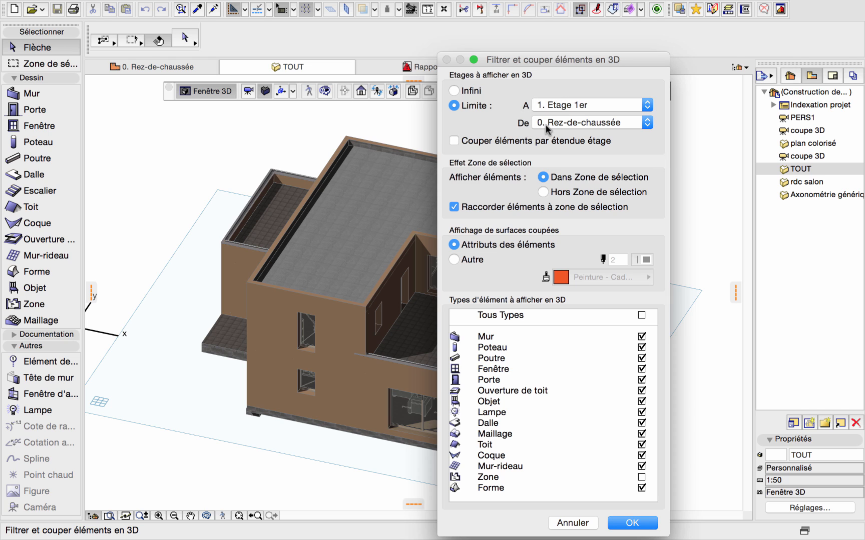
pyautogui.click(546, 127)
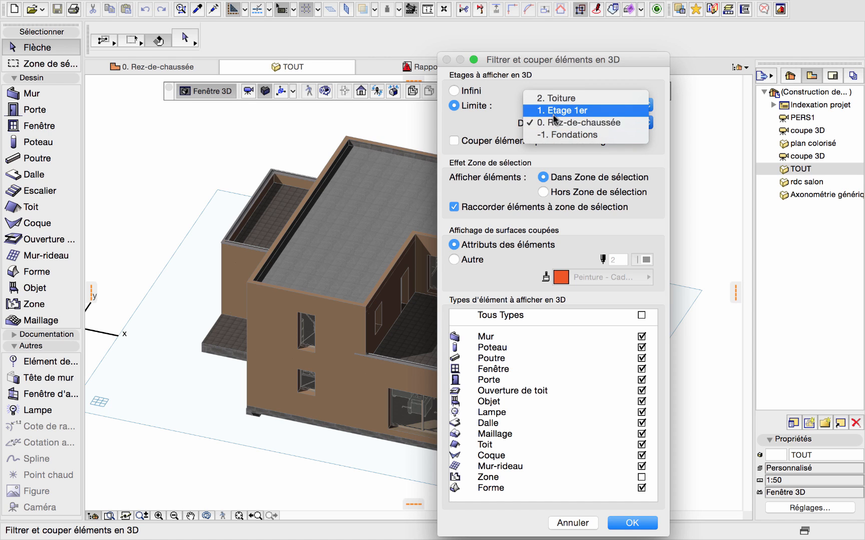
pyautogui.click(555, 111)
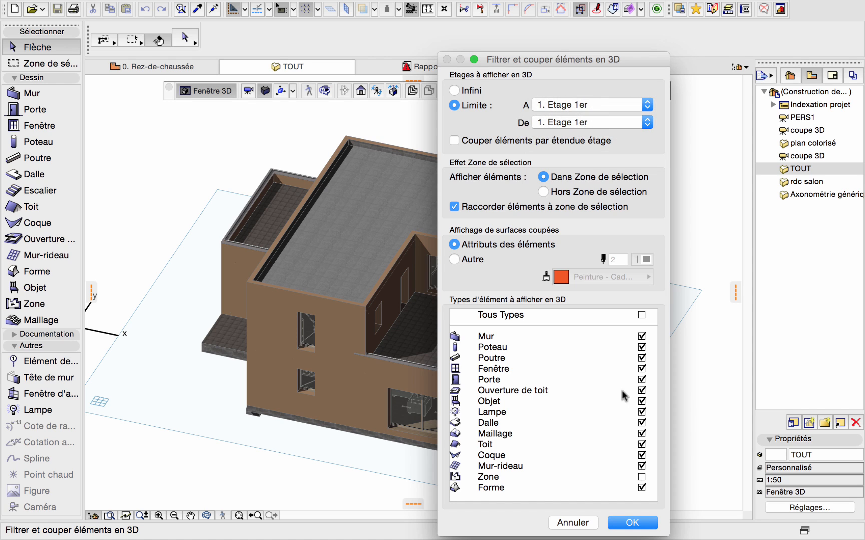
pyautogui.click(636, 523)
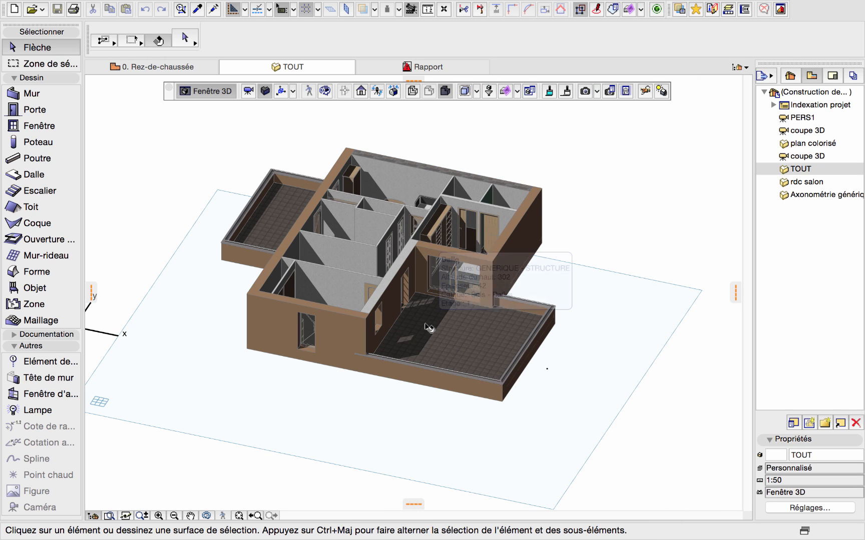
# - Exclude the Objet element type from the 3D display through the filter and cut settings
pyautogui.click(489, 93)
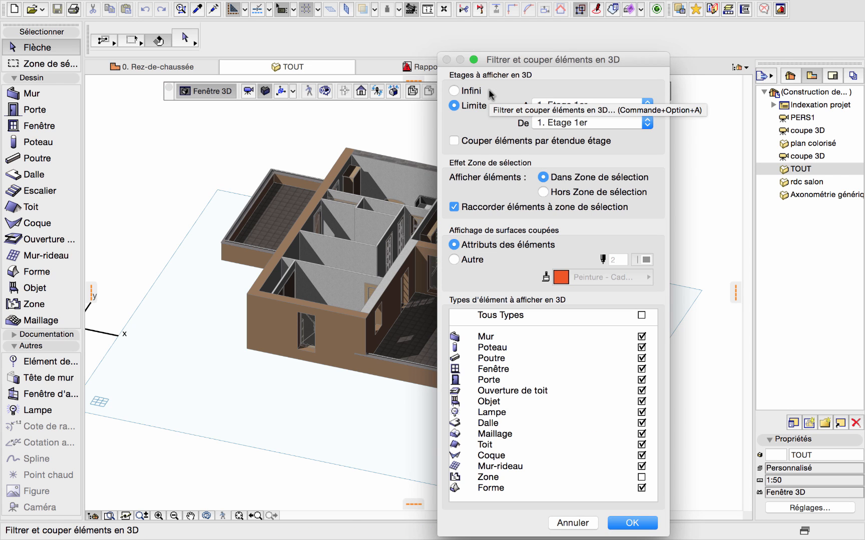
pyautogui.moveTo(506, 61); pyautogui.dragTo(506, 45)
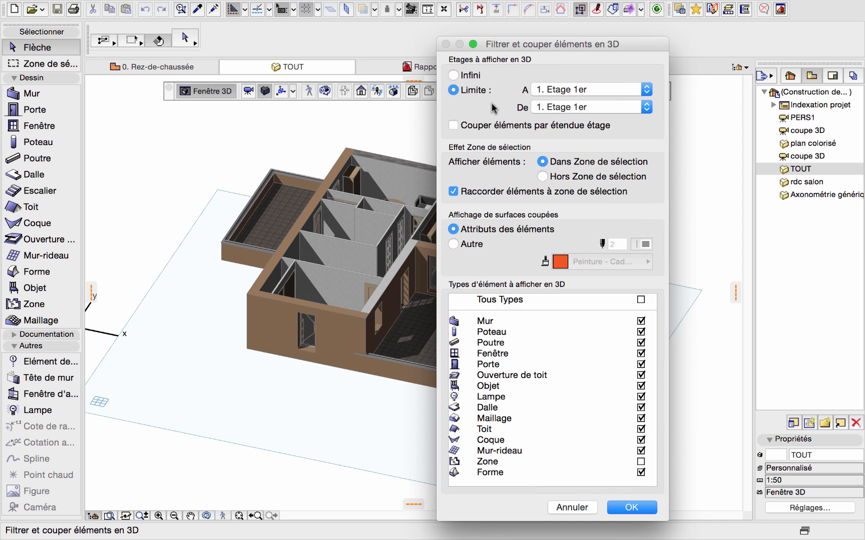
pyautogui.click(454, 126)
pyautogui.moveTo(508, 40); pyautogui.dragTo(581, 22)
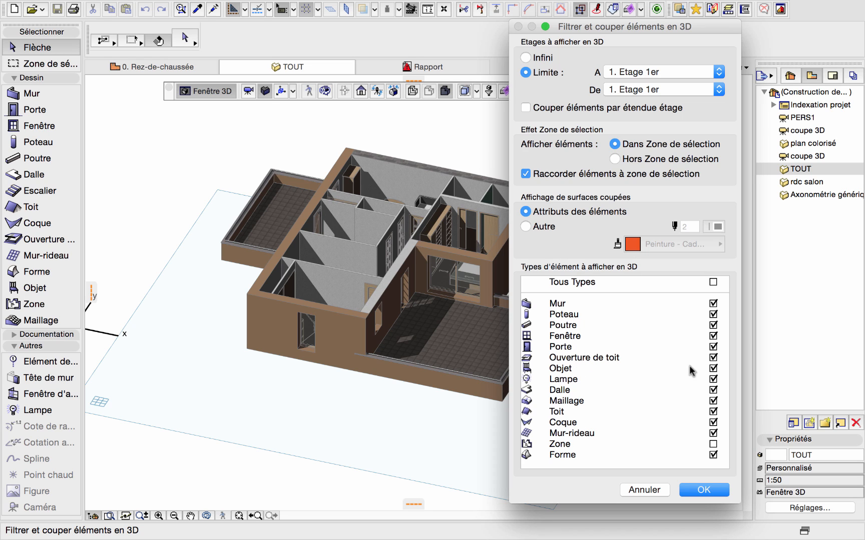
pyautogui.click(713, 369)
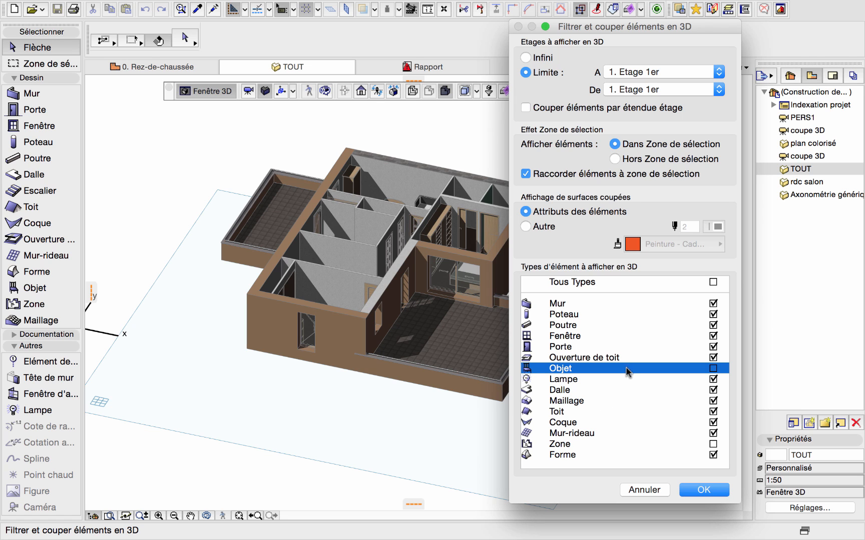
pyautogui.click(705, 491)
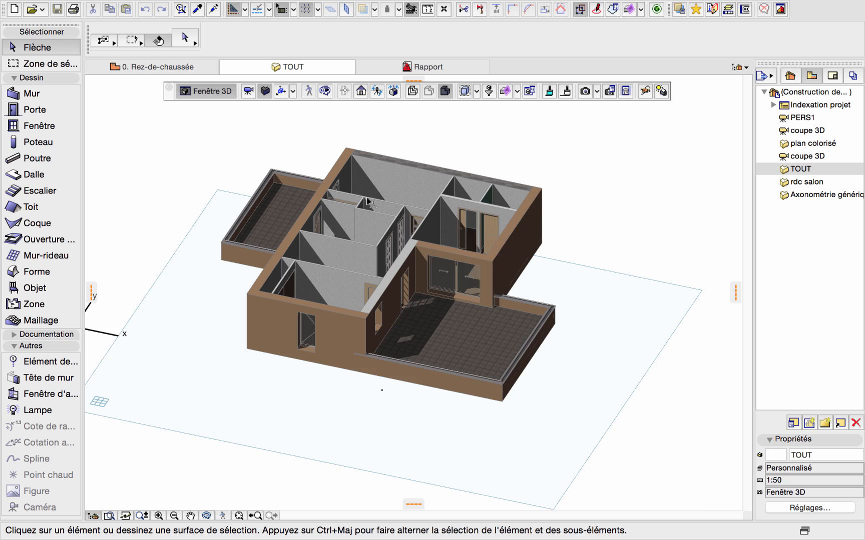
# - Save the current filtered 3D display as a view named etage
pyautogui.scroll(3, 368, 203)
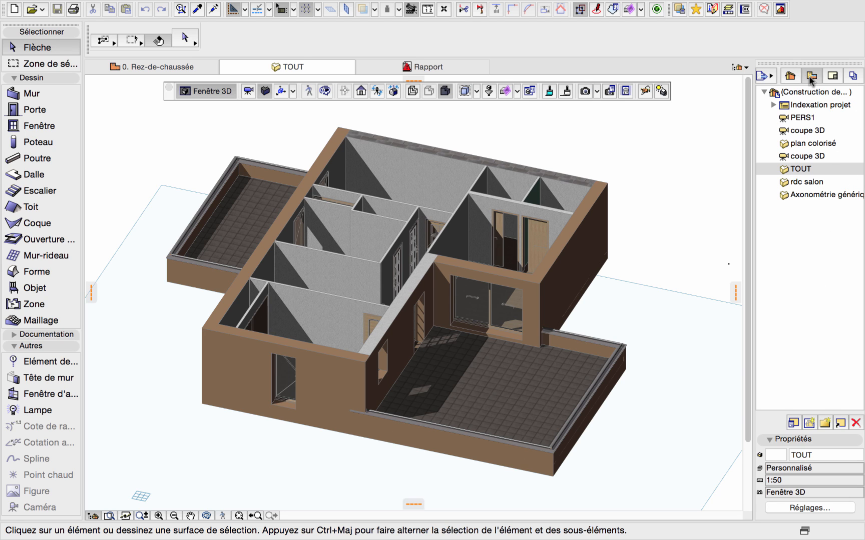
pyautogui.click(809, 422)
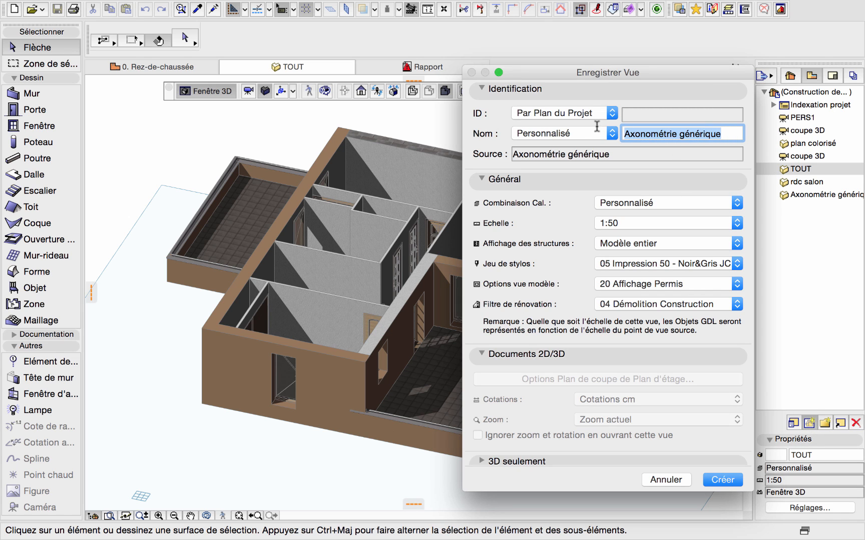
pyautogui.write('etage')
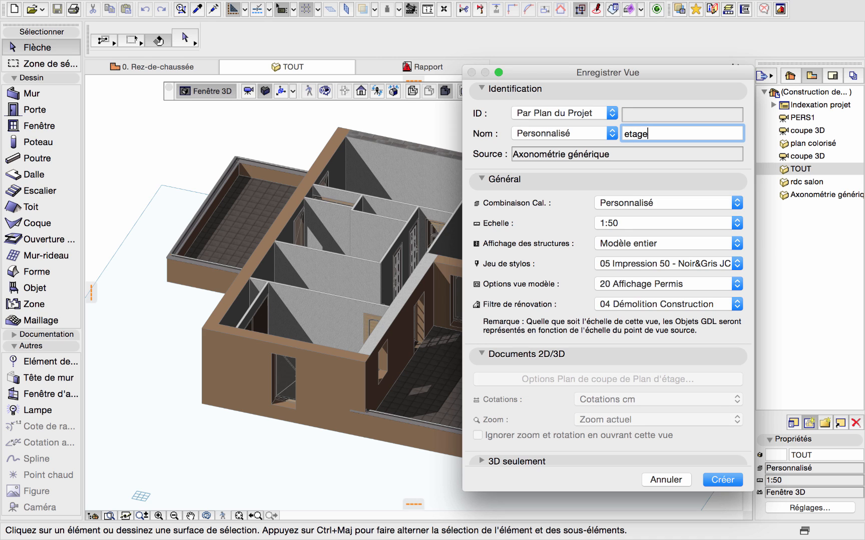
pyautogui.click(721, 480)
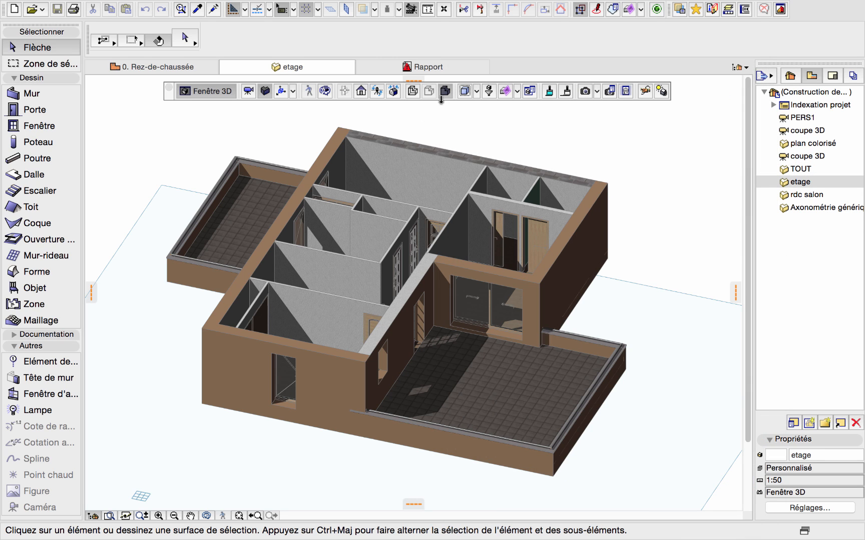
# - Reset the 3D filter to Infini storeys and include the Objet and Zone element types again
pyautogui.click(489, 92)
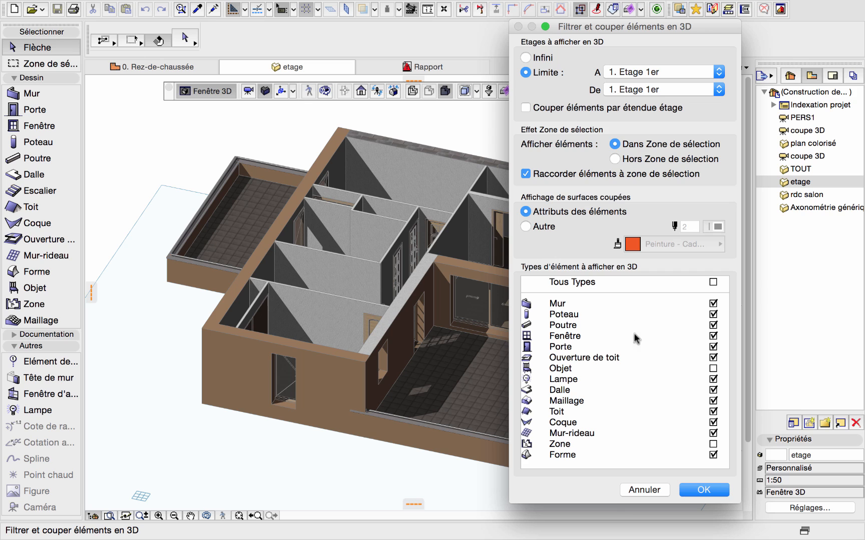
pyautogui.click(527, 55)
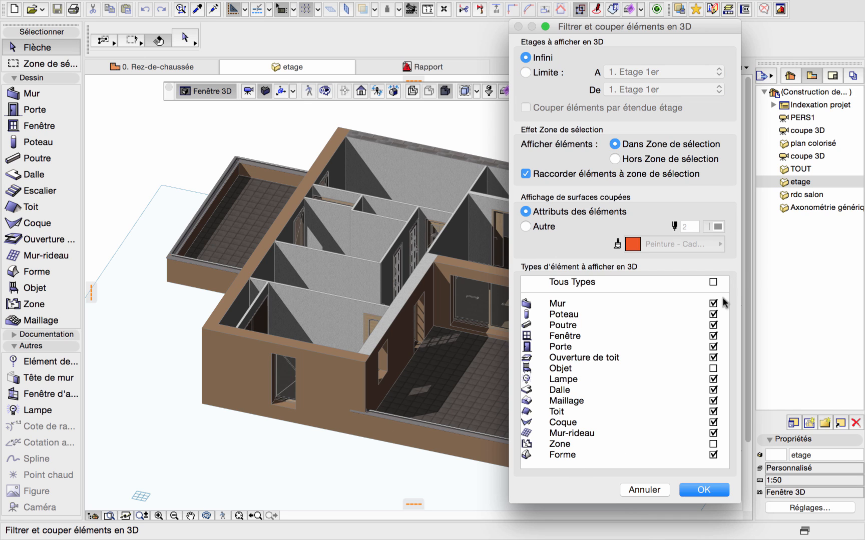
pyautogui.click(713, 369)
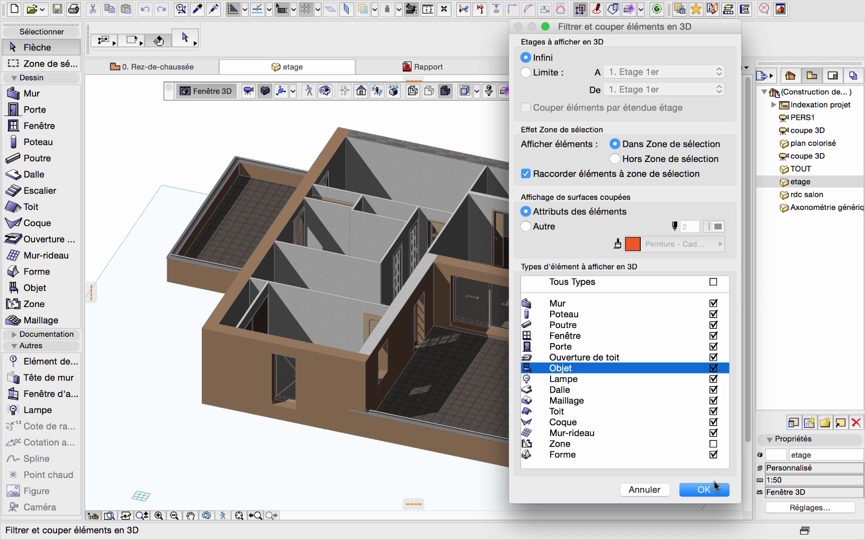
pyautogui.click(713, 444)
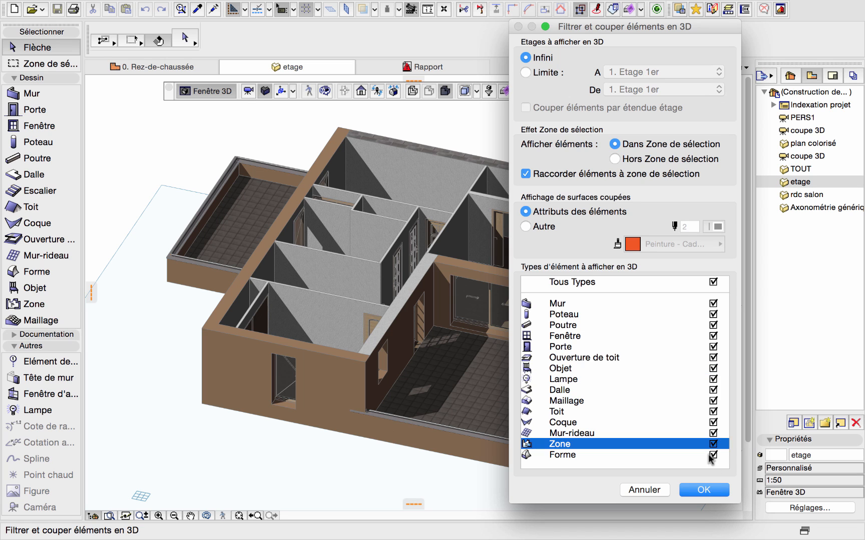
pyautogui.click(703, 491)
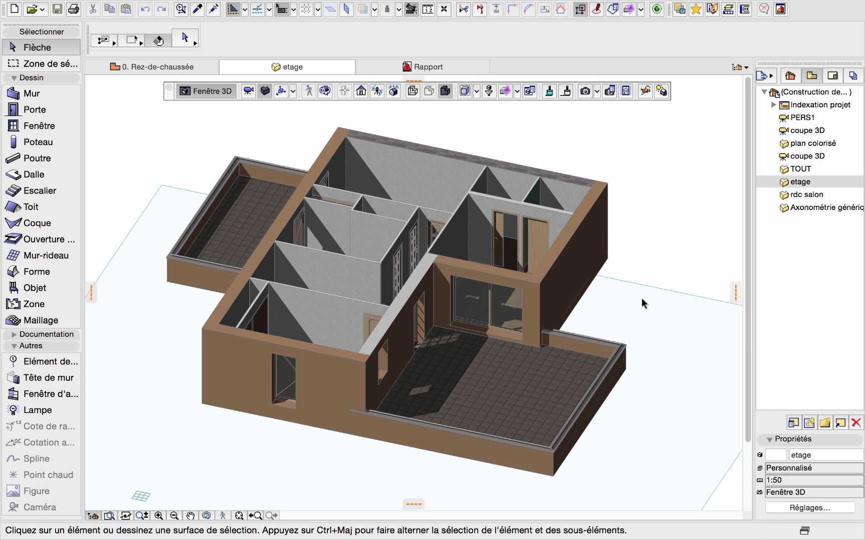
# - Open the saved 3D views rdc salon and etage in turn to check their filtered displays
pyautogui.scroll(-5, 410, 250)
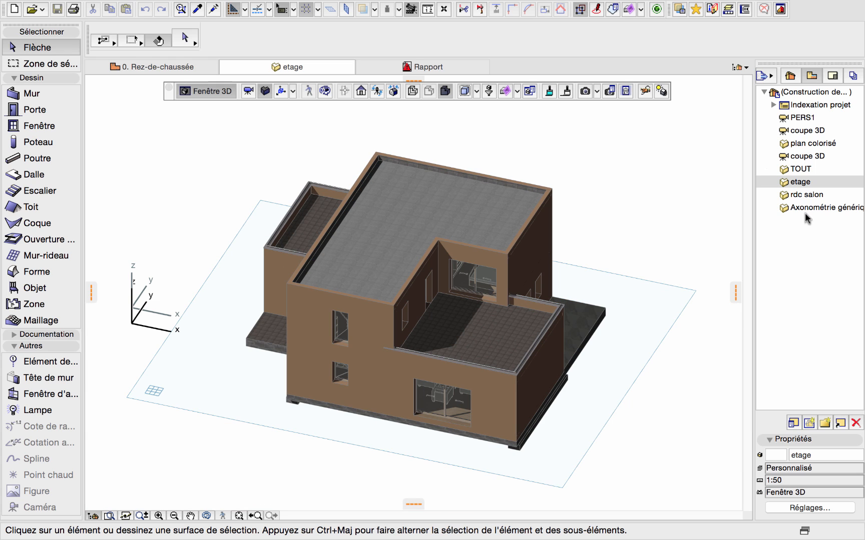
pyautogui.click(809, 195)
pyautogui.doubleClick(799, 182)
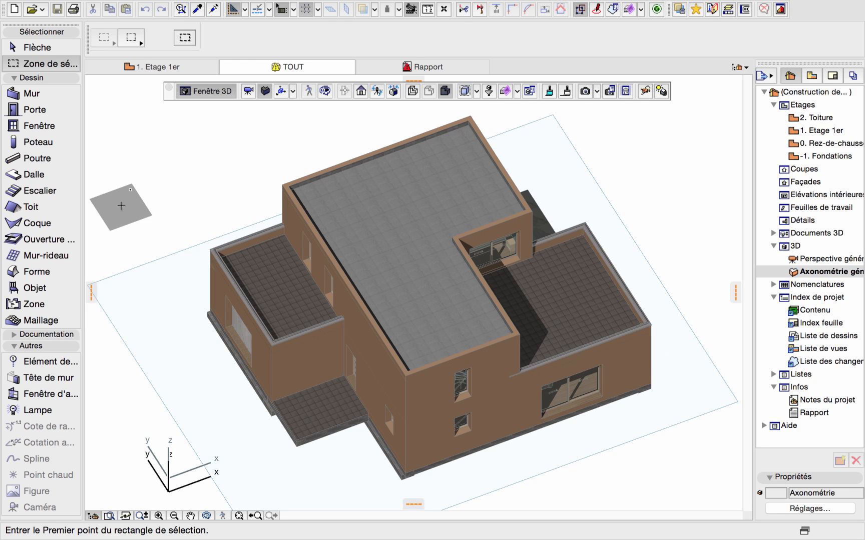
# - Return to the 1. Etage 1er floor plan and delete the existing selection zone around the bedroom
pyautogui.press('F2')
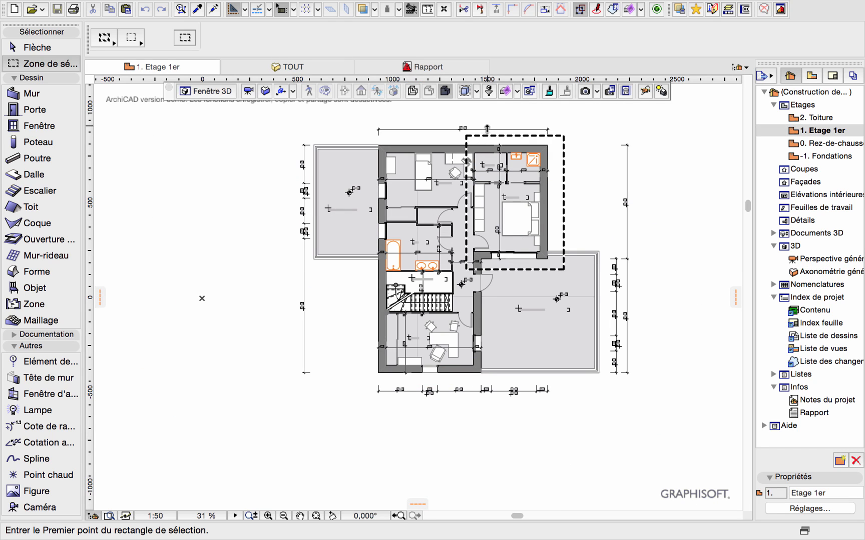
pyautogui.rightClick(486, 134)
pyautogui.click(503, 141)
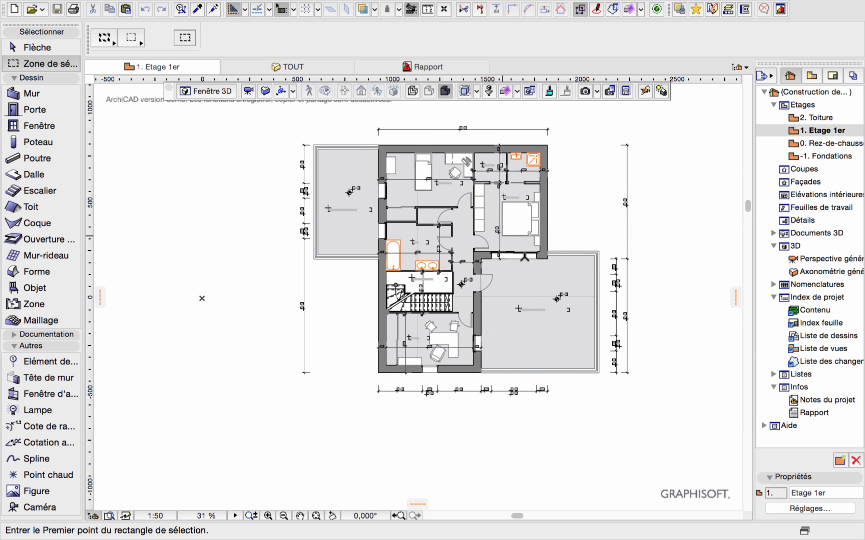
# - Draw a new rectangular selection zone around the bedroom at the plan's upper-right corner and display its content in 3D
pyautogui.click(465, 134)
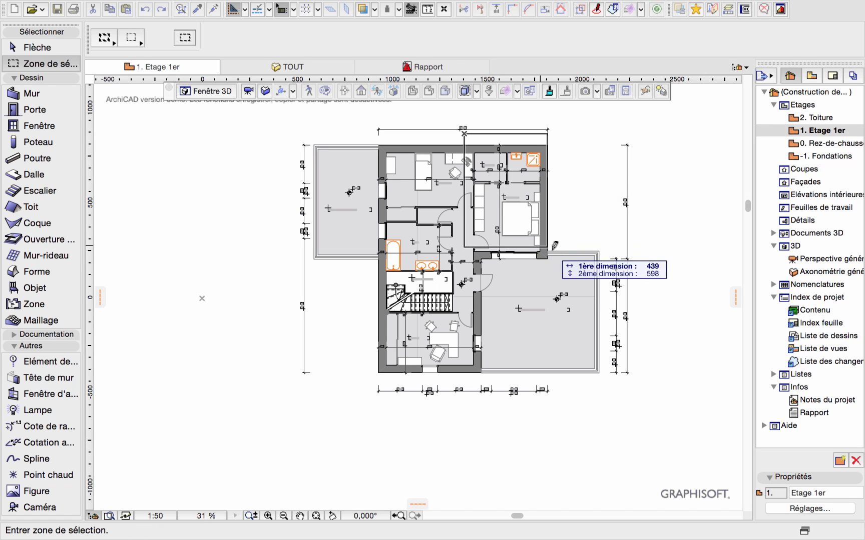
pyautogui.click(574, 272)
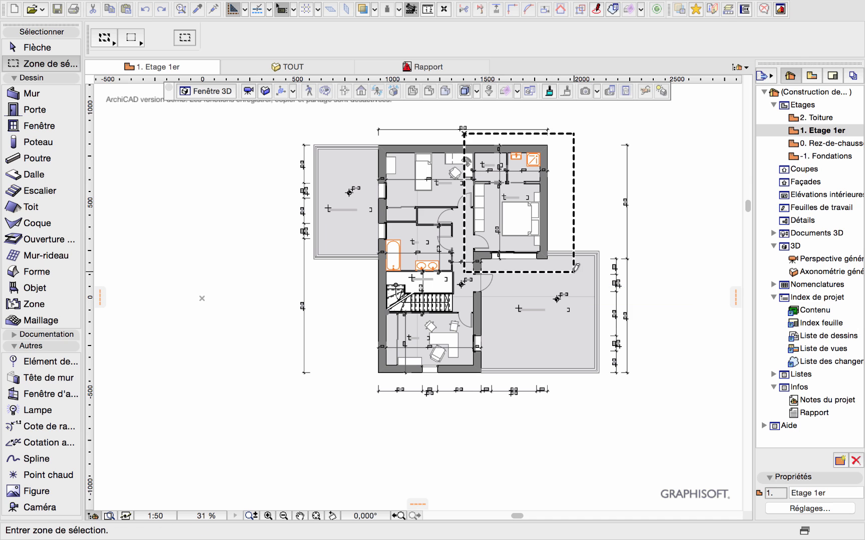
pyautogui.rightClick(562, 133)
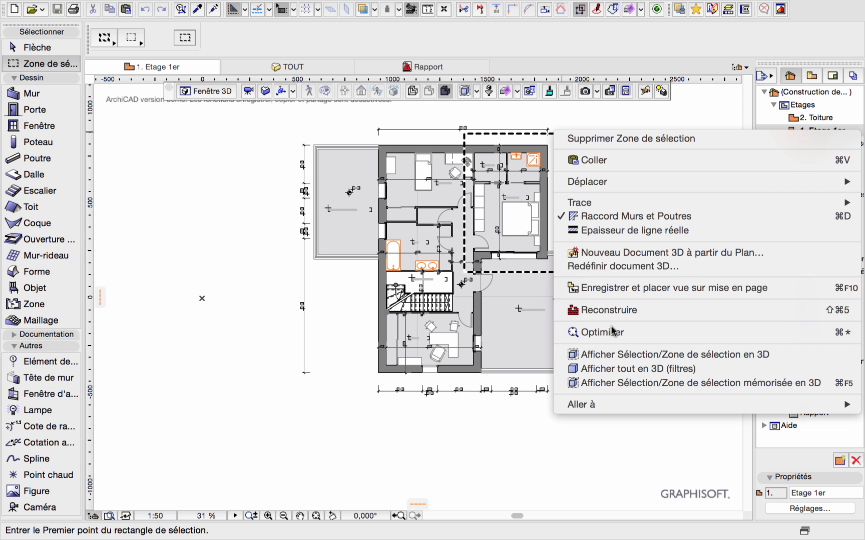
pyautogui.click(606, 355)
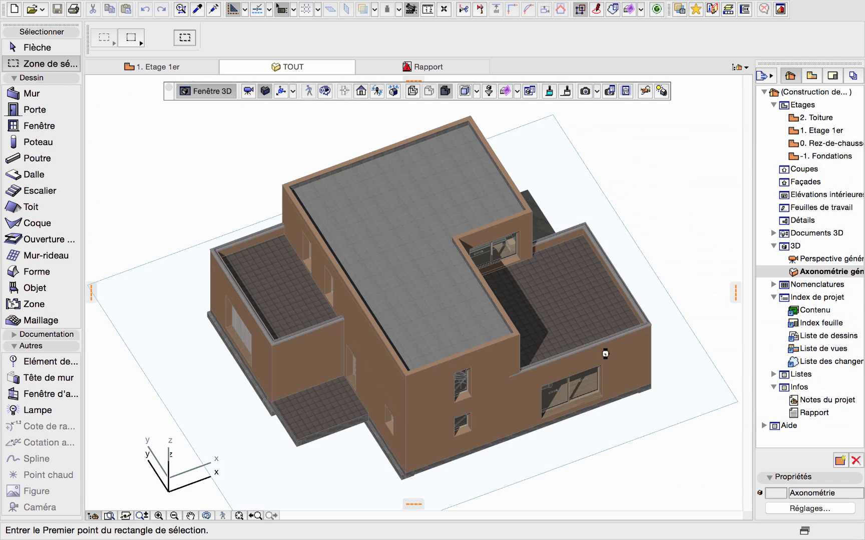
pyautogui.moveTo(624, 282); pyautogui.dragTo(415, 345)
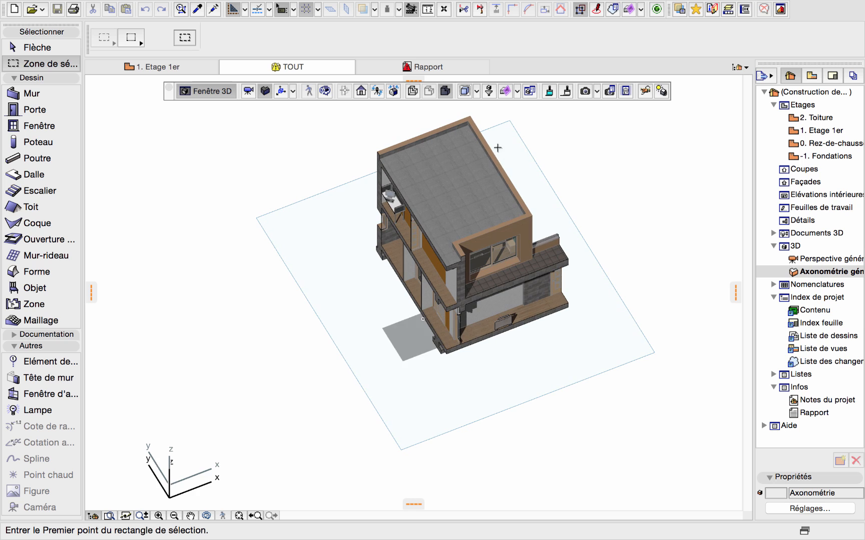
# - Limit the storeys shown in 3D to the range from 1. Etage 1er to 1. Etage 1er
pyautogui.click(490, 93)
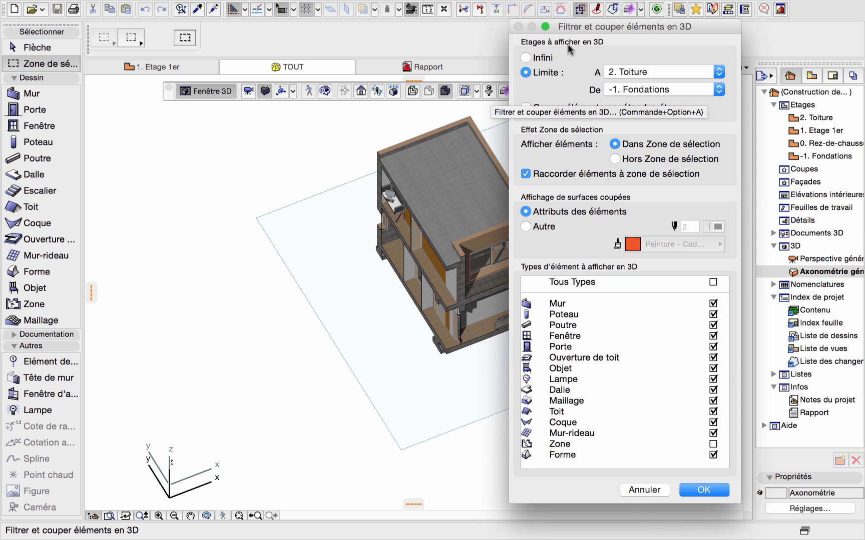
pyautogui.click(525, 58)
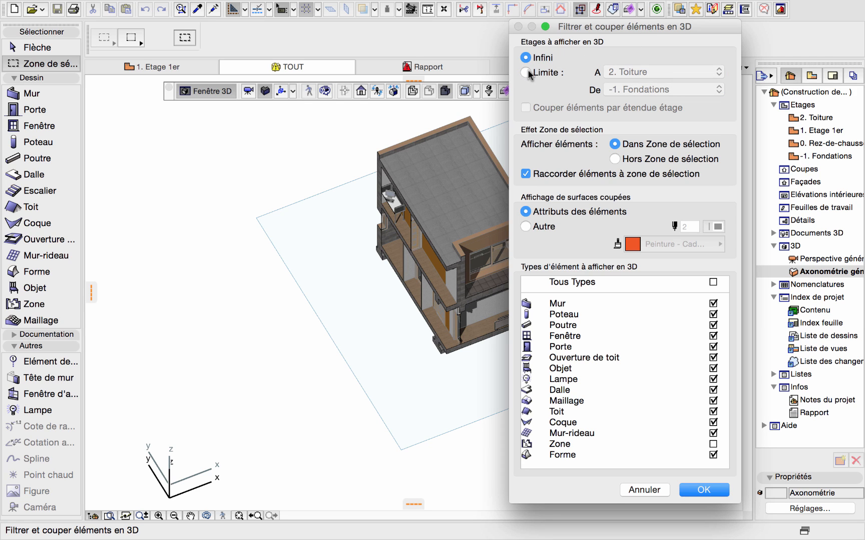
pyautogui.click(528, 73)
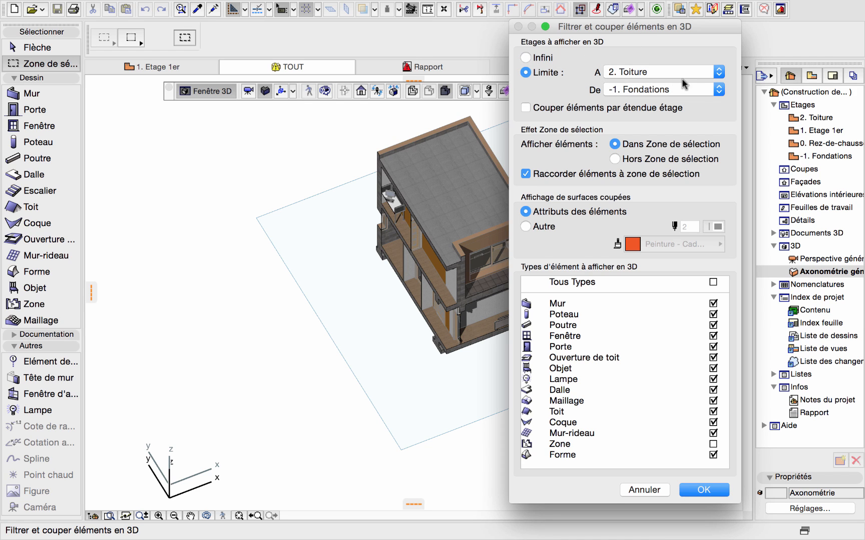
pyautogui.click(718, 93)
pyautogui.click(700, 66)
pyautogui.click(701, 75)
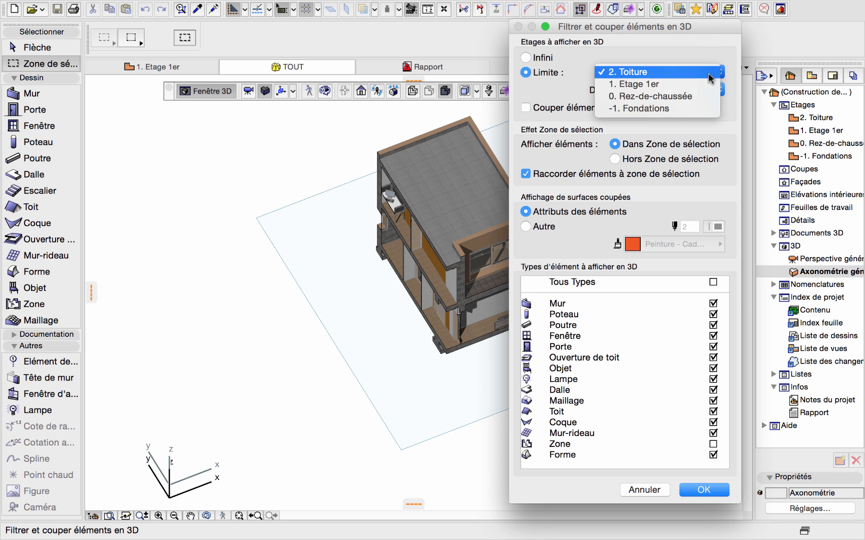
pyautogui.click(634, 85)
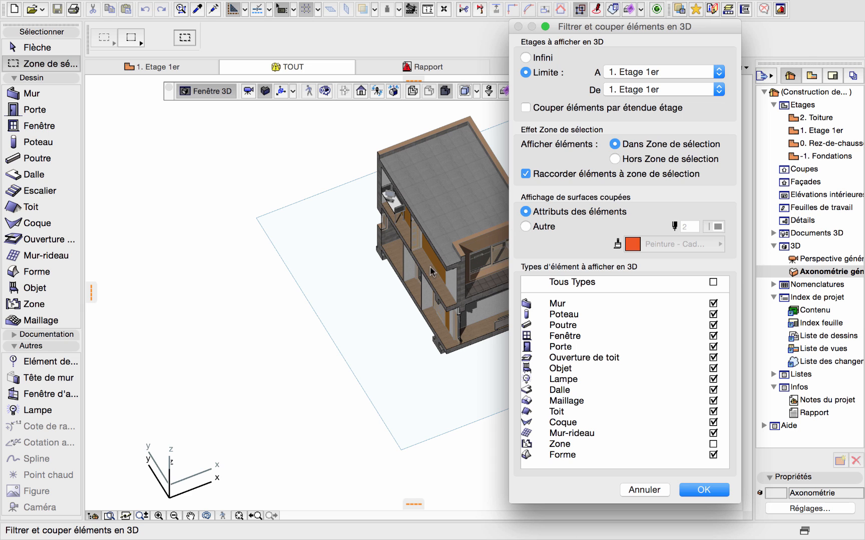
# - Set the cut surfaces to Autre with Peinture - Cadmium Orange, exclude the Objet element type, and apply the 3D filter
pyautogui.click(526, 227)
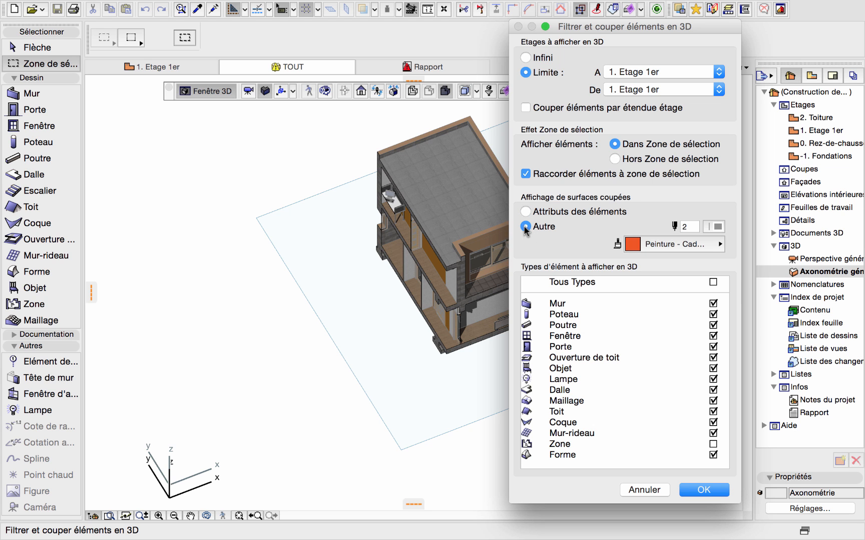
pyautogui.click(708, 248)
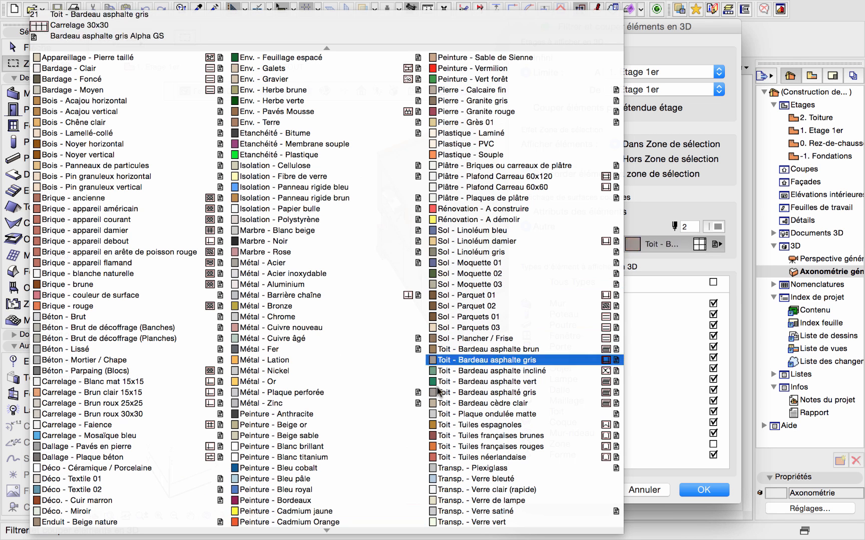
pyautogui.click(295, 523)
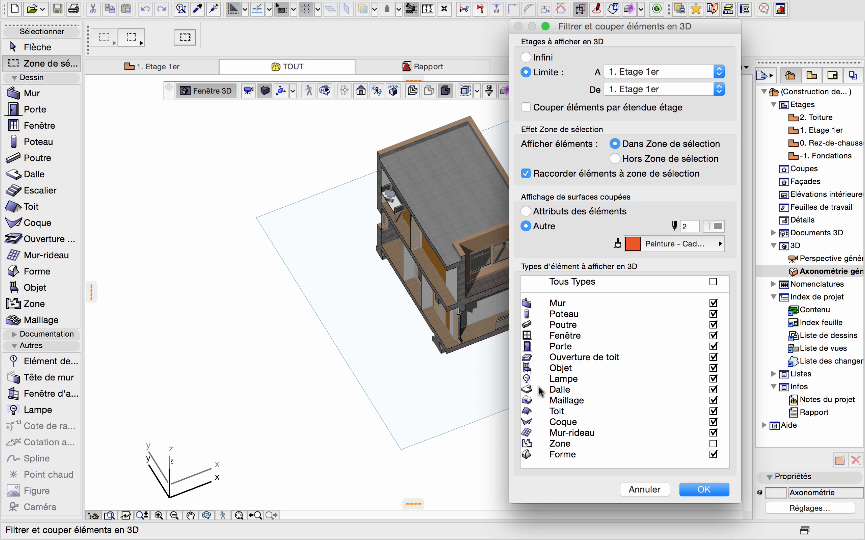
pyautogui.click(713, 369)
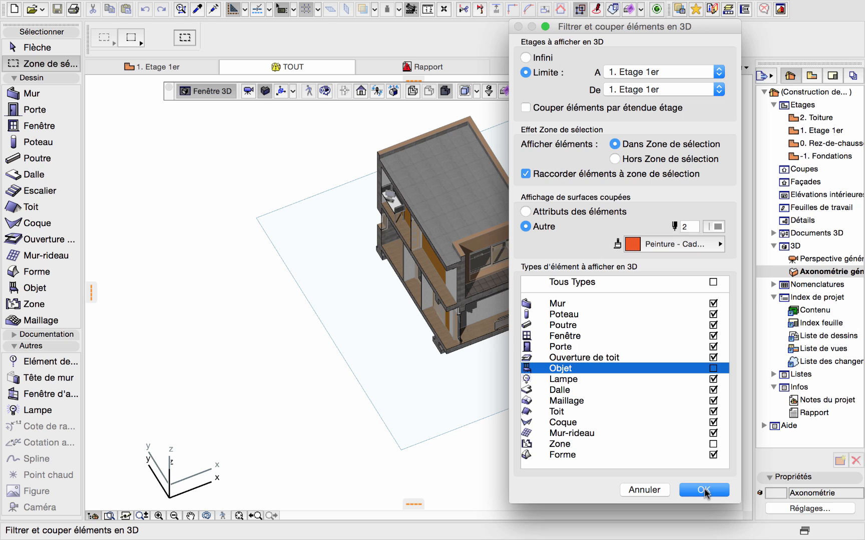
pyautogui.click(704, 490)
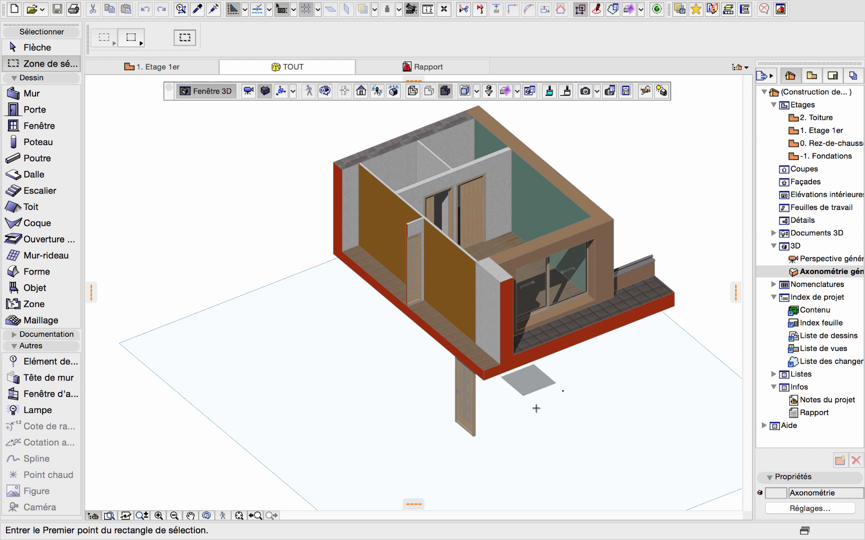
pyautogui.scroll(2, 505, 132)
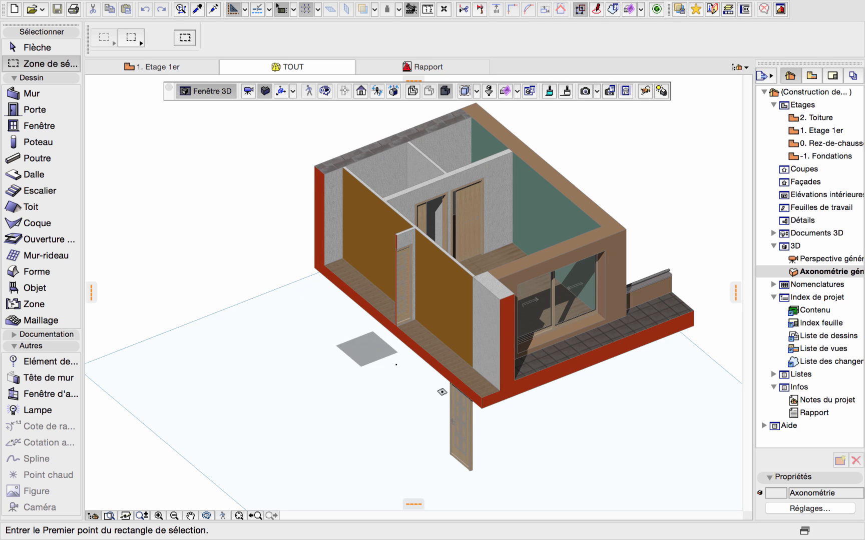
# - Save the current cut 3D display as a new view, keeping the proposed name Axonométrie générique
pyautogui.click(811, 76)
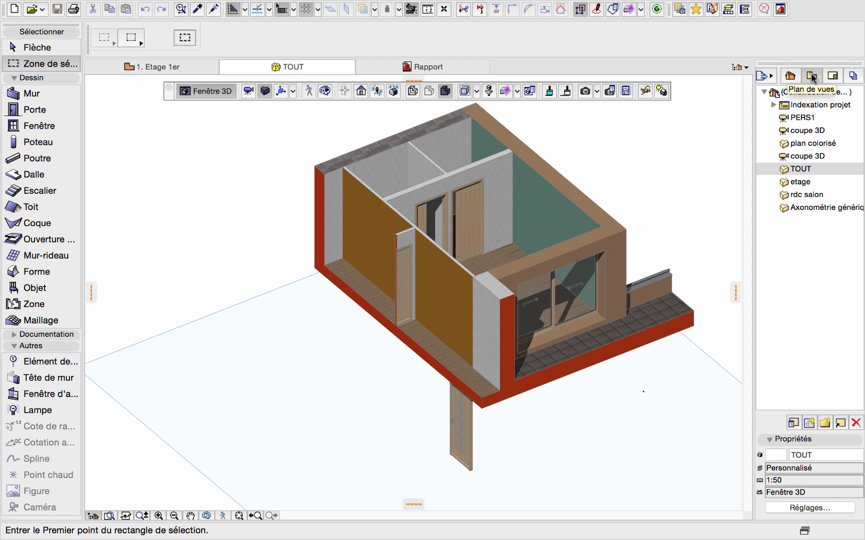
pyautogui.click(811, 424)
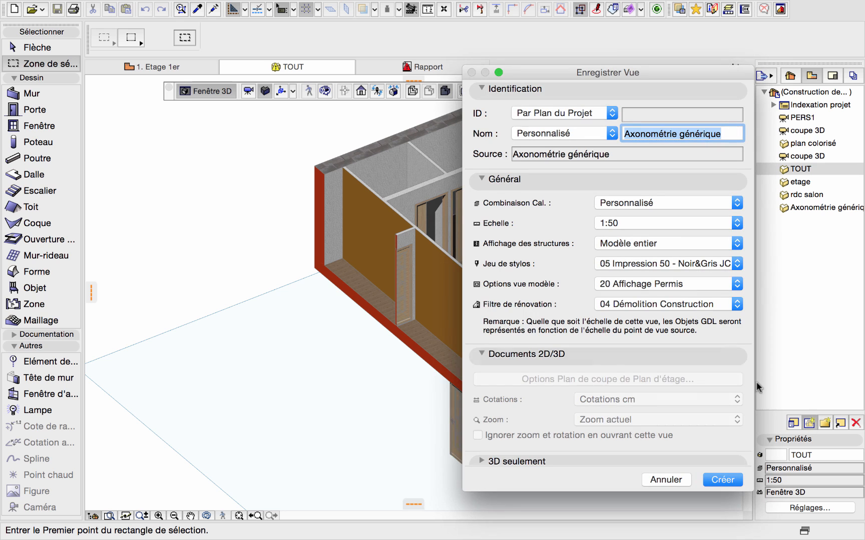
pyautogui.click(722, 481)
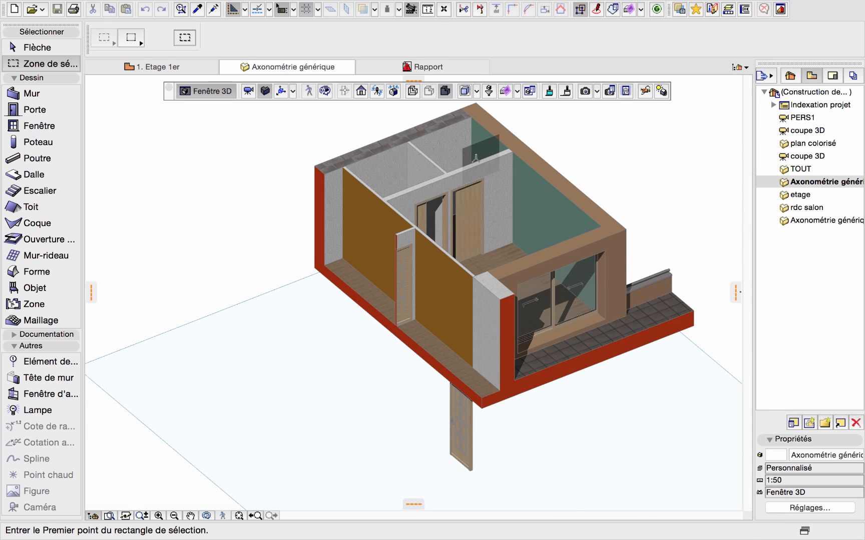
# - Set the door hanging below the floor slab to Appui à base du mur and change its sill height to raise it to floor level
pyautogui.scroll(2, 511, 142)
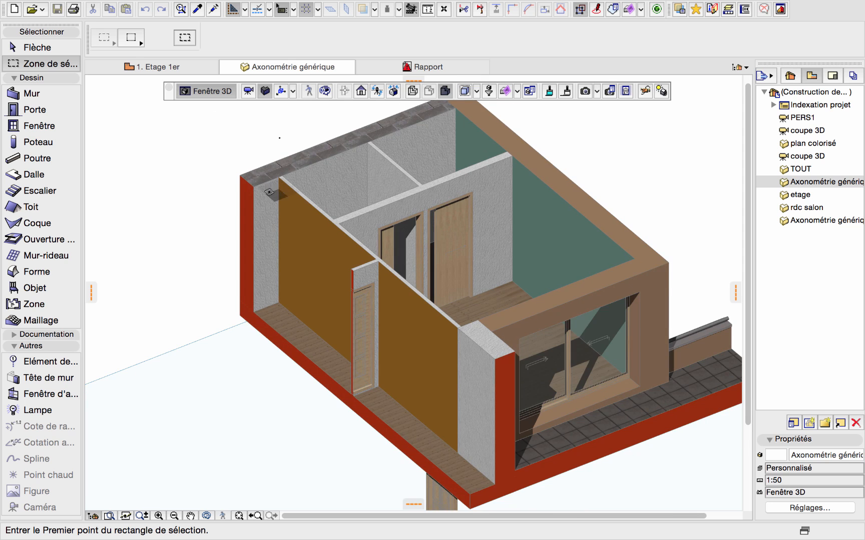
pyautogui.scroll(-2, 275, 220)
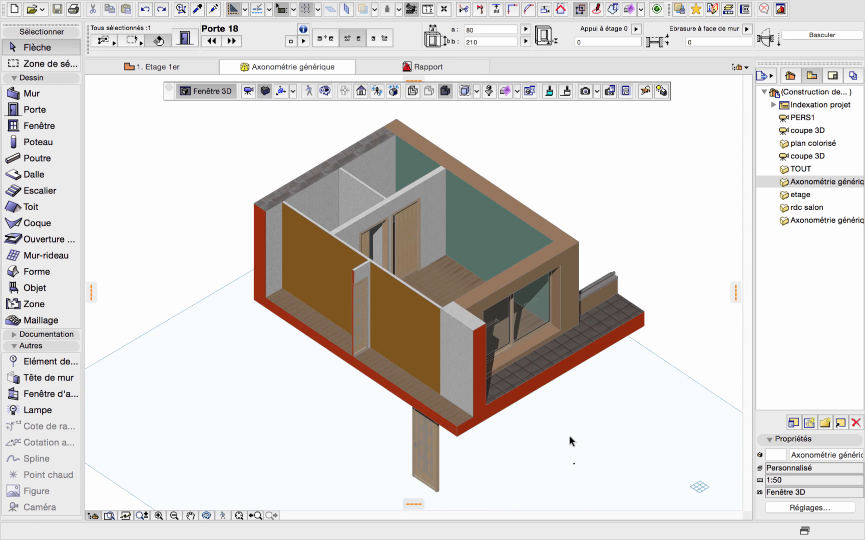
pyautogui.click(545, 440)
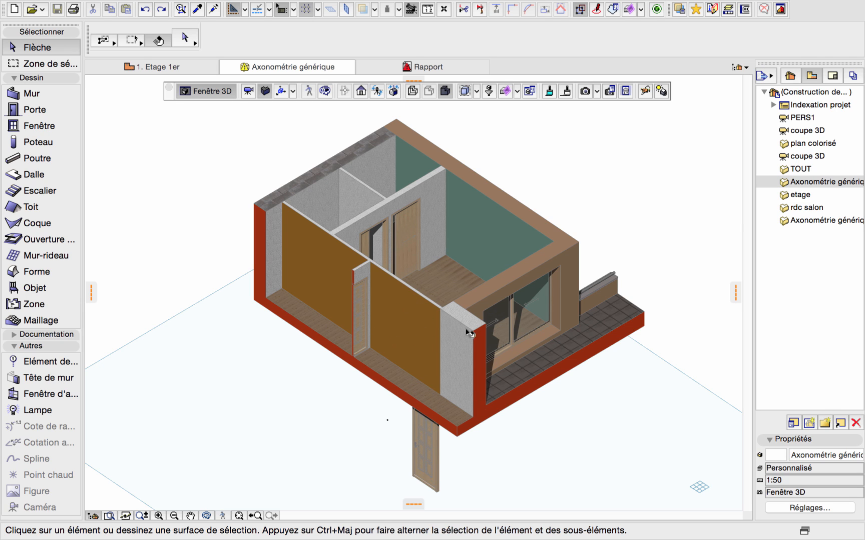
pyautogui.click(431, 462)
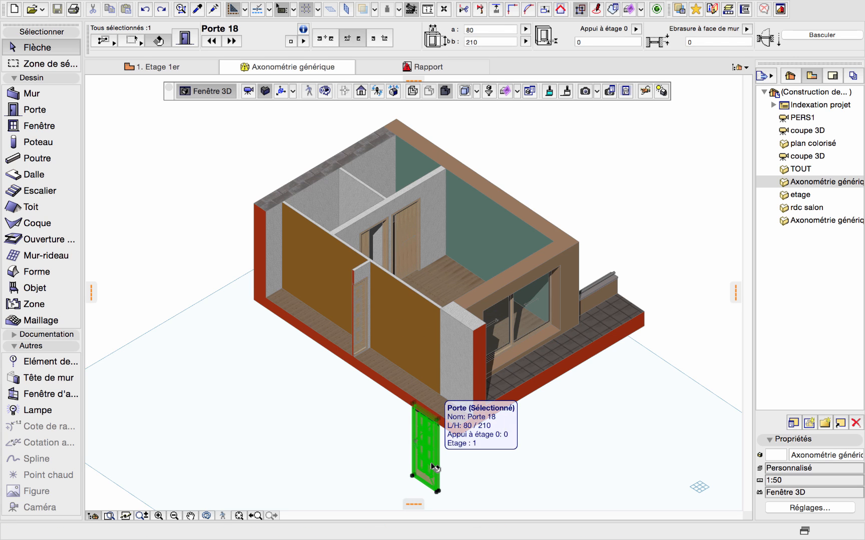
pyautogui.click(635, 30)
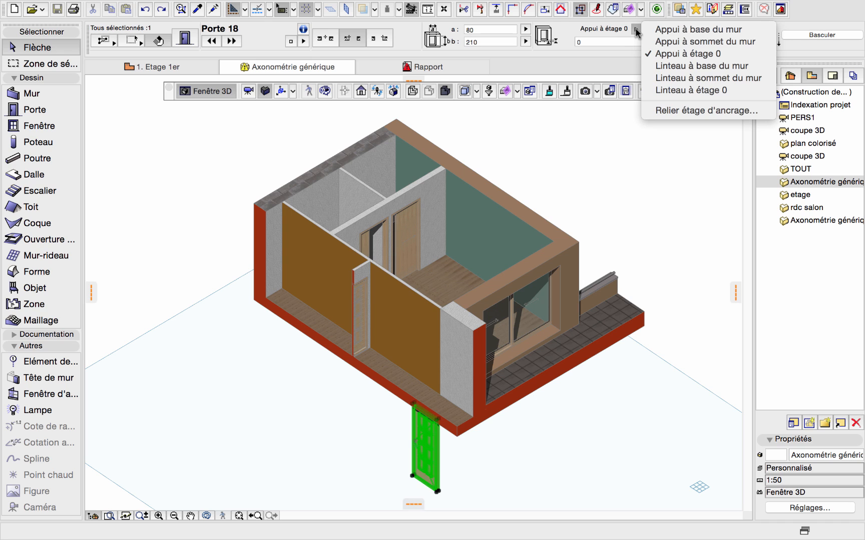
pyautogui.click(675, 34)
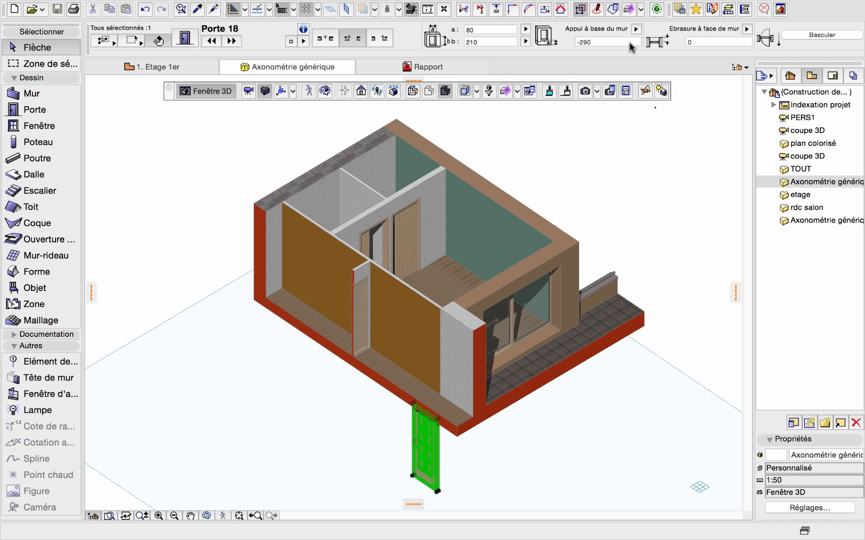
pyautogui.click(599, 41)
pyautogui.doubleClick(599, 41)
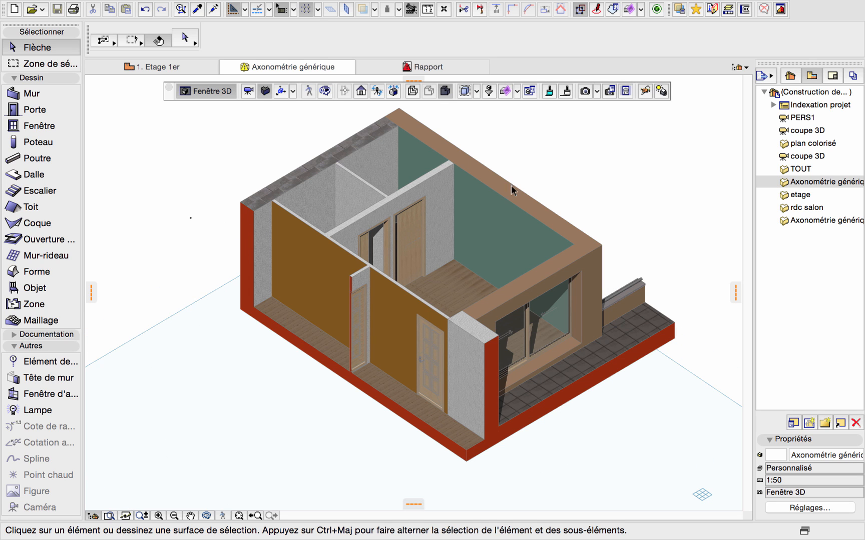
# - Set the 3D display to show the elements outside the selection zone (Hors Zone de sélection)
pyautogui.click(489, 92)
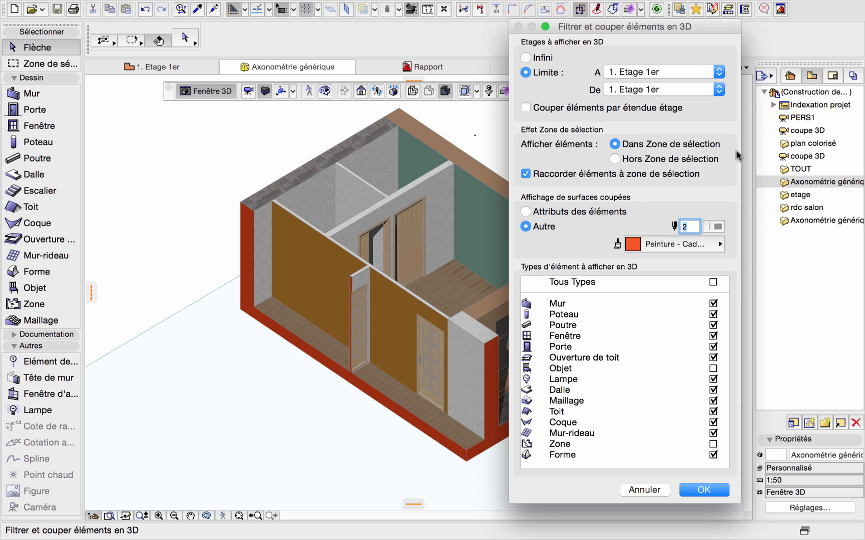
pyautogui.click(614, 159)
pyautogui.click(703, 490)
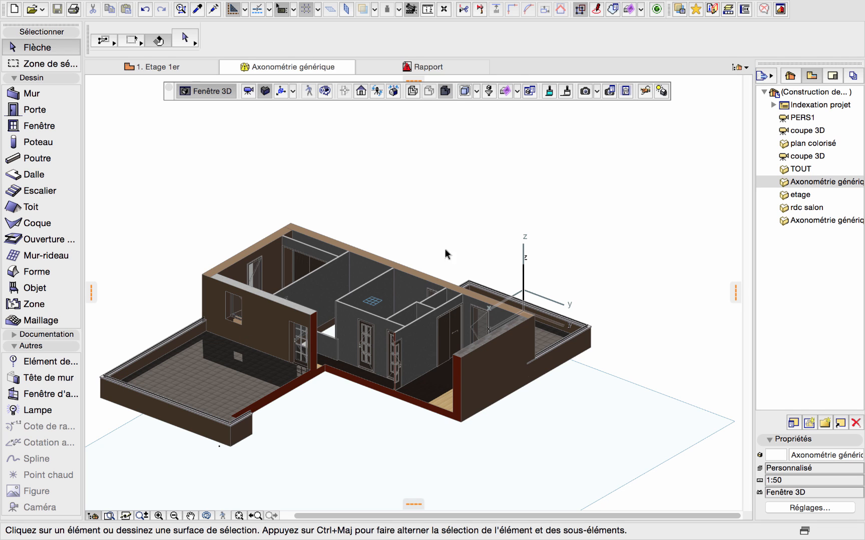
# - Set the storeys shown in 3D to Infini for the display outside the selection zone
pyautogui.click(490, 92)
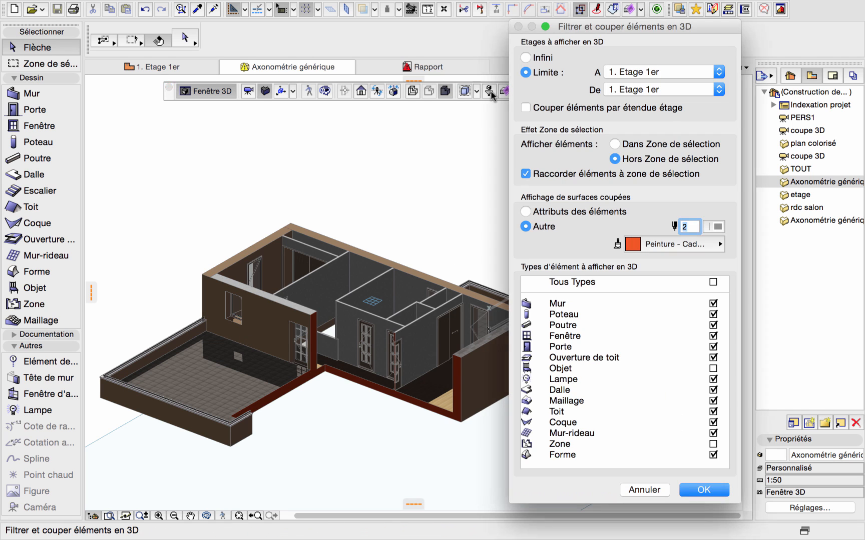
pyautogui.click(525, 56)
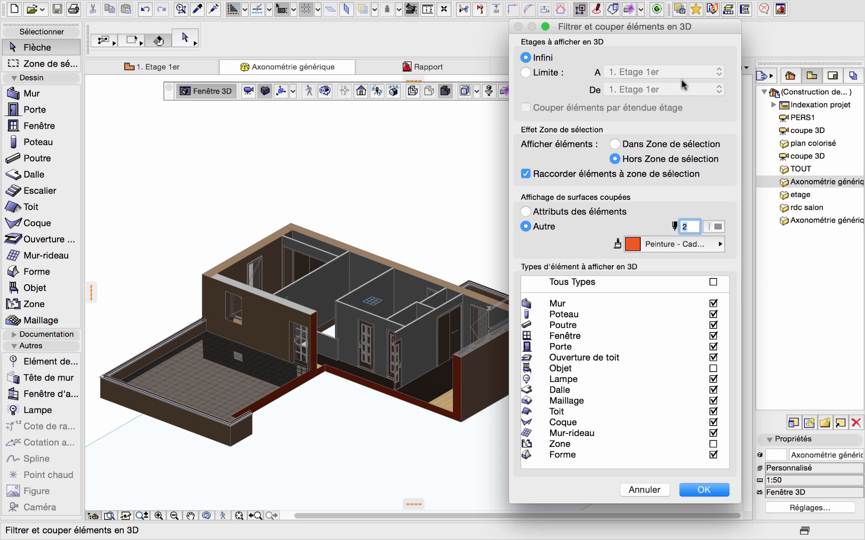
pyautogui.click(705, 490)
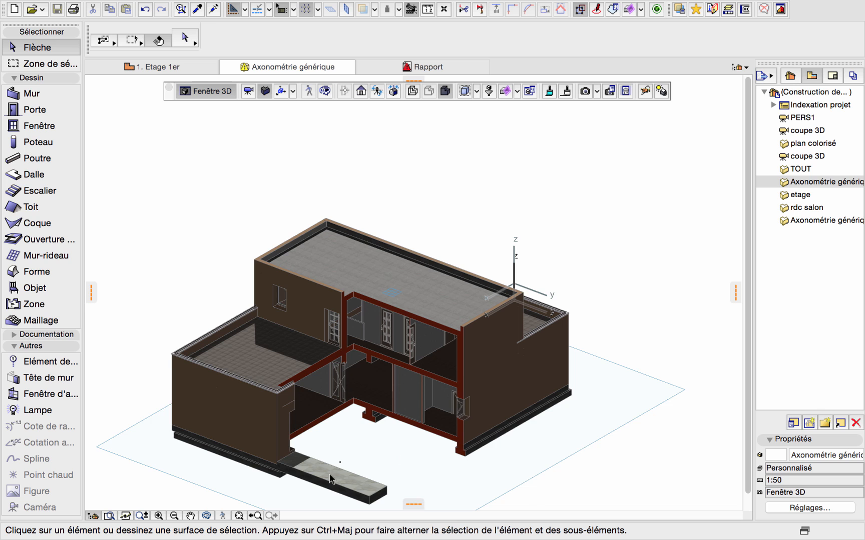
# - Save the 3D display of the elements outside the selection zone as a new view, keeping the proposed name Axonométrie générique
pyautogui.scroll(3, 330, 472)
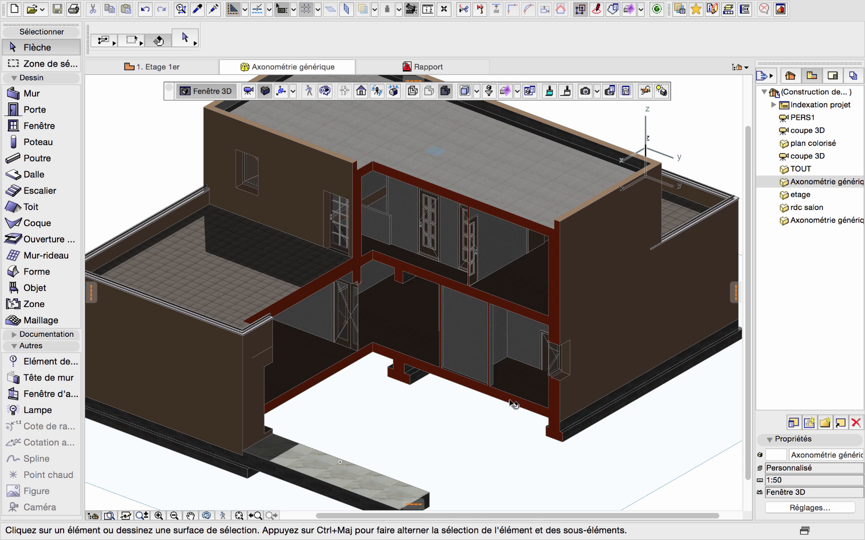
pyautogui.scroll(-3, 450, 374)
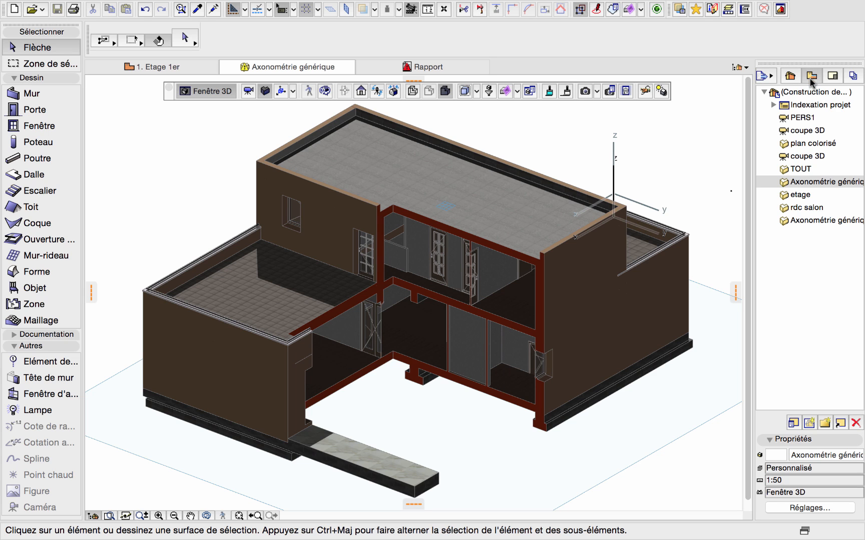
pyautogui.click(810, 424)
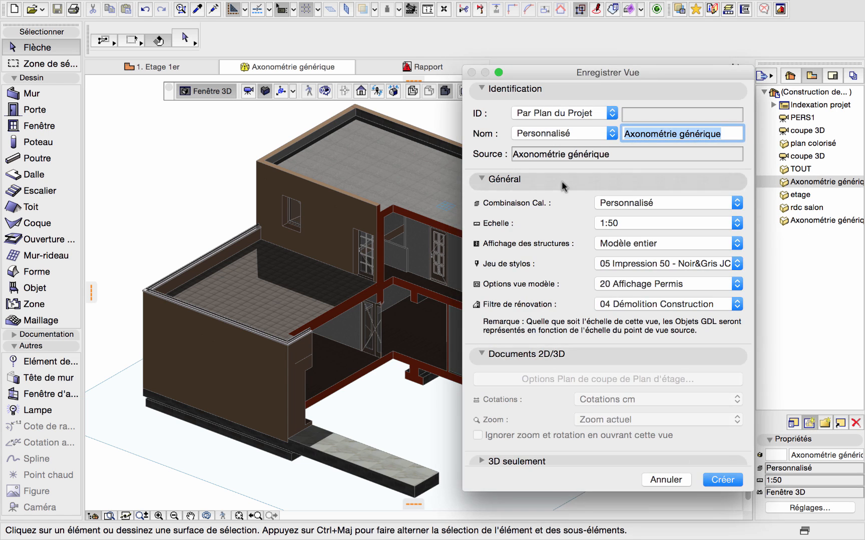
pyautogui.click(720, 480)
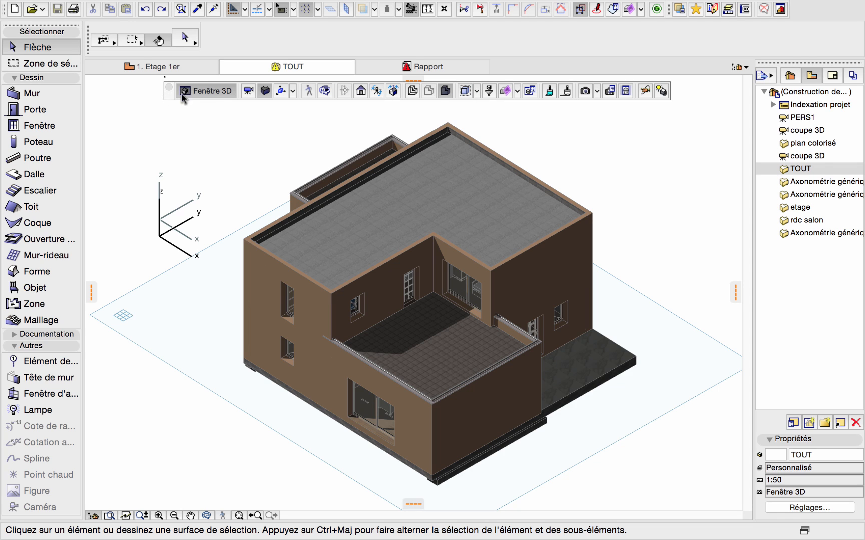
# - Activate the 3D cutaway (Coupe 3D) on the whole house and place a vertical cutting plane through the rooms behind the side façade
pyautogui.click(506, 92)
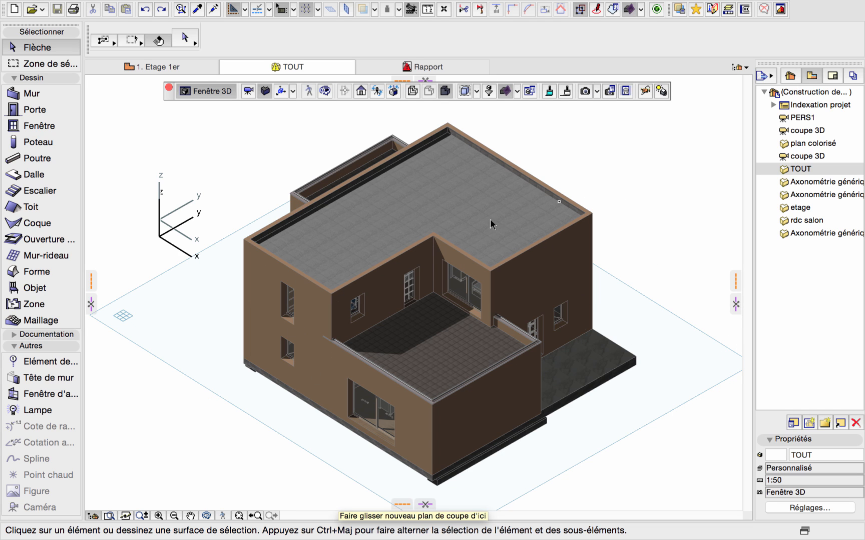
pyautogui.click(265, 91)
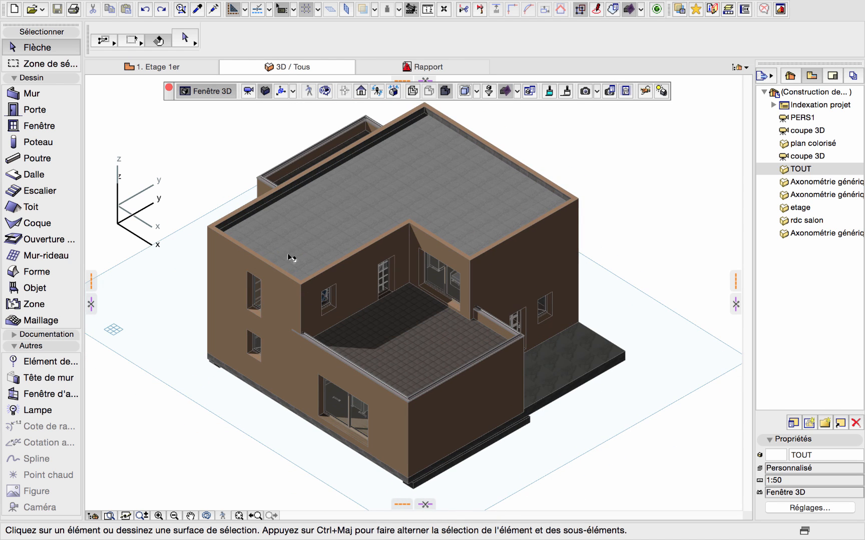
pyautogui.click(265, 299)
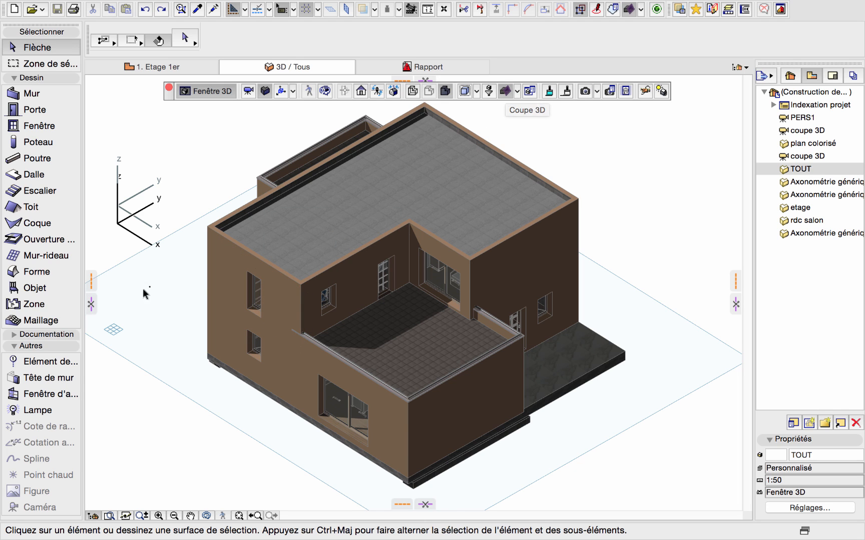
pyautogui.moveTo(91, 306); pyautogui.dragTo(92, 308)
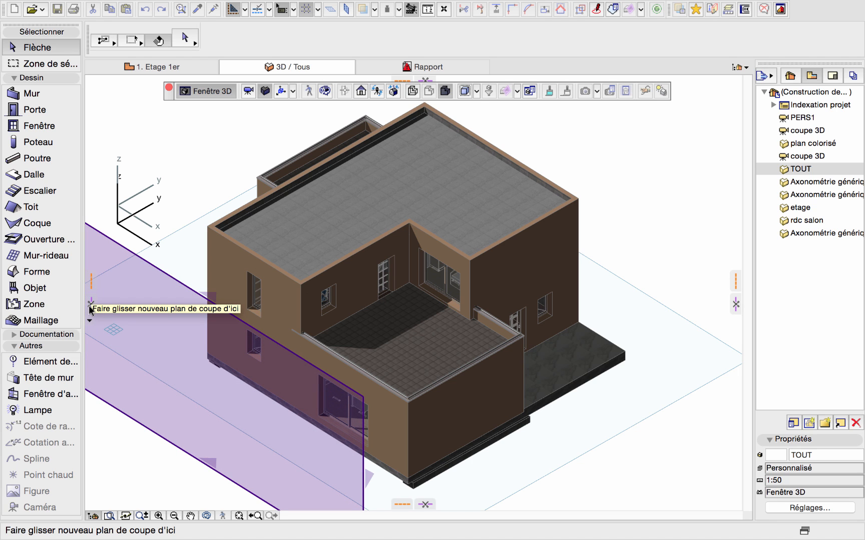
pyautogui.moveTo(92, 306); pyautogui.dragTo(245, 295)
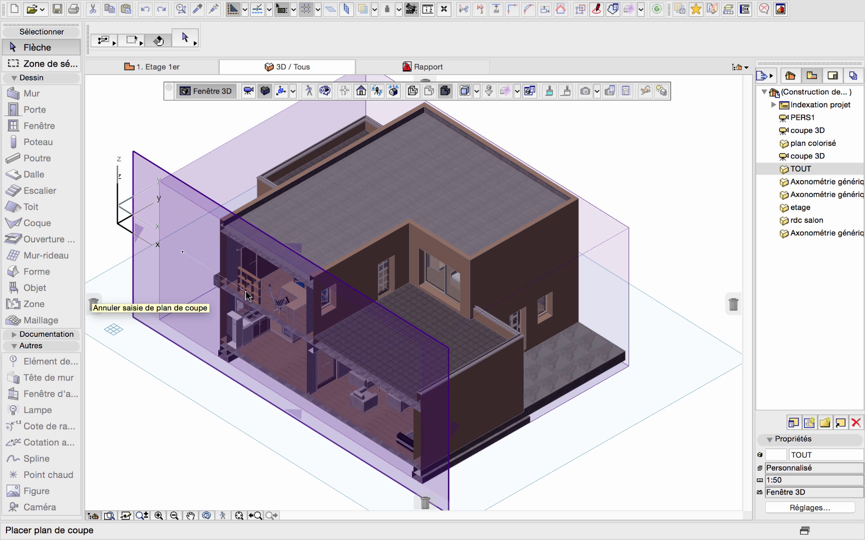
pyautogui.moveTo(246, 295); pyautogui.dragTo(246, 296)
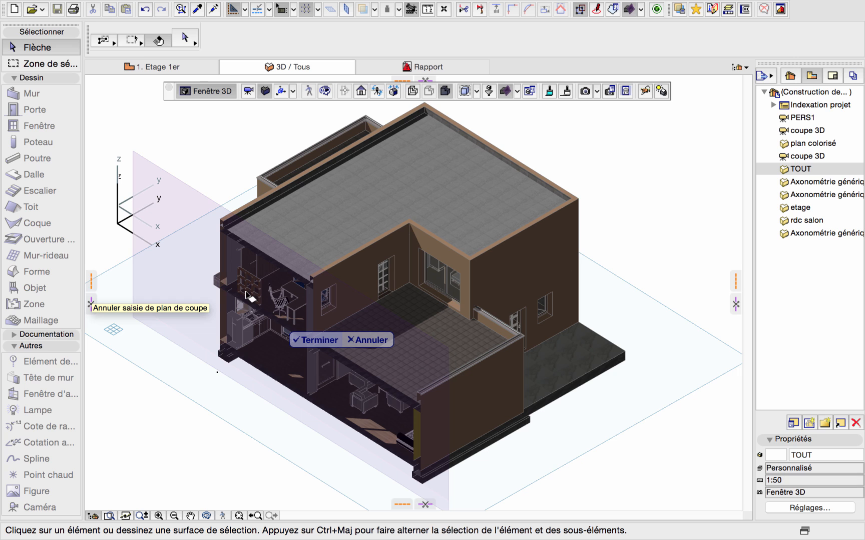
pyautogui.click(314, 340)
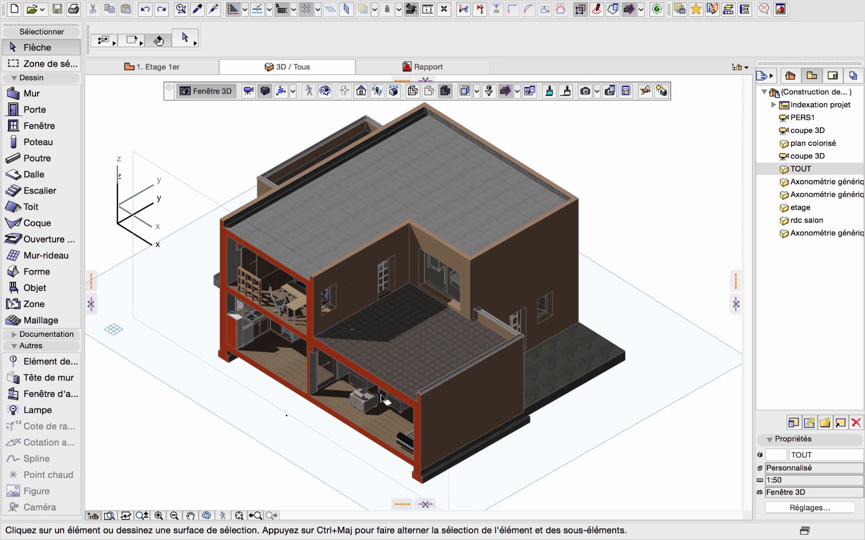
# - Set the surface used for the cut faces in 3D to Rénovation - A démolir
pyautogui.click(488, 91)
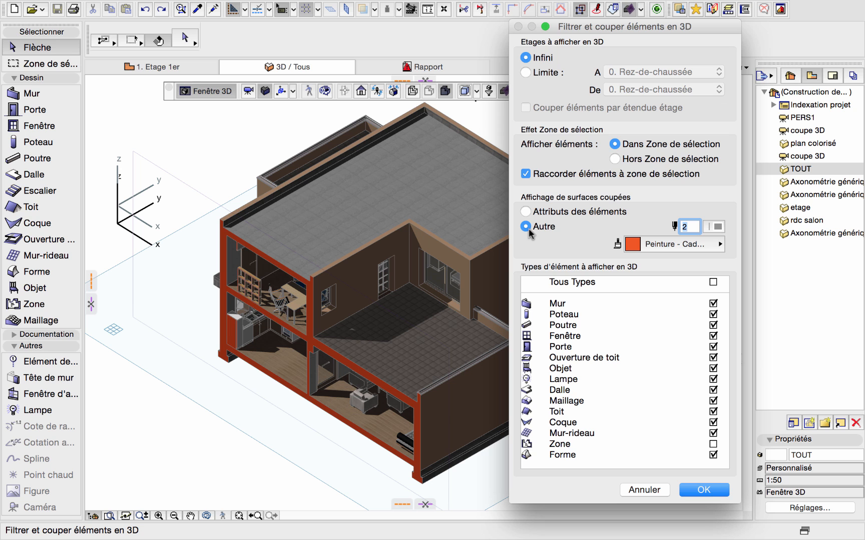
pyautogui.click(664, 248)
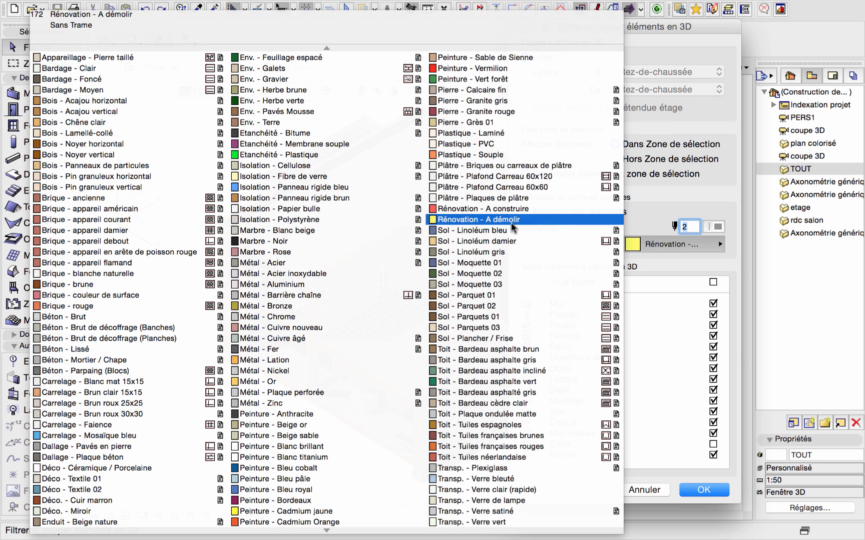
pyautogui.click(501, 220)
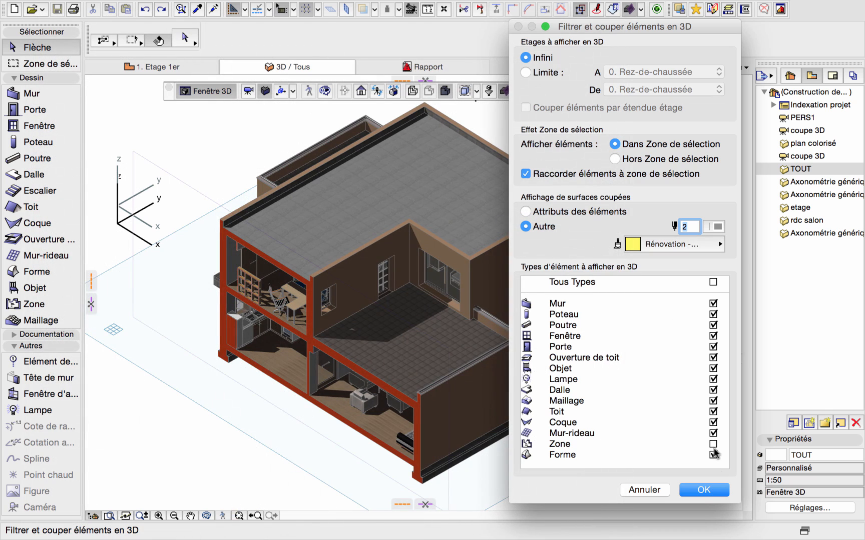
pyautogui.click(700, 491)
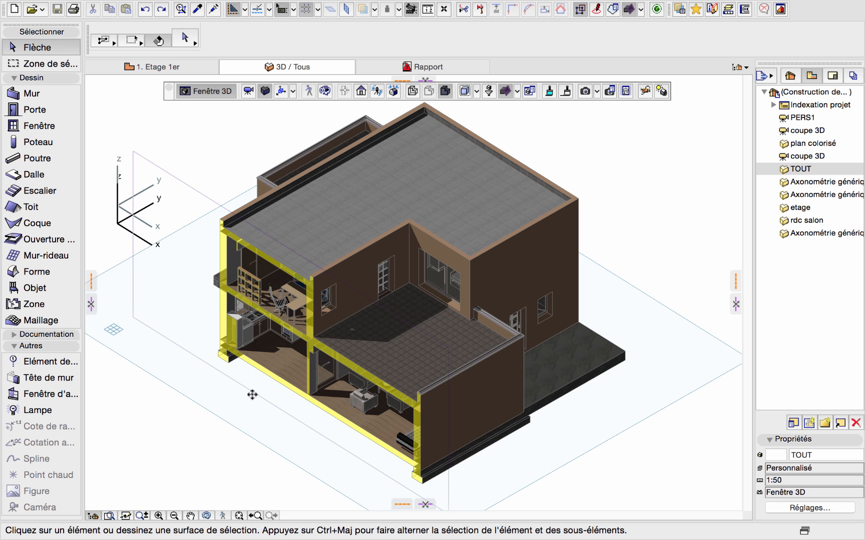
# - Set the surface used for the cut faces in 3D to Plastique - Souple
pyautogui.click(490, 93)
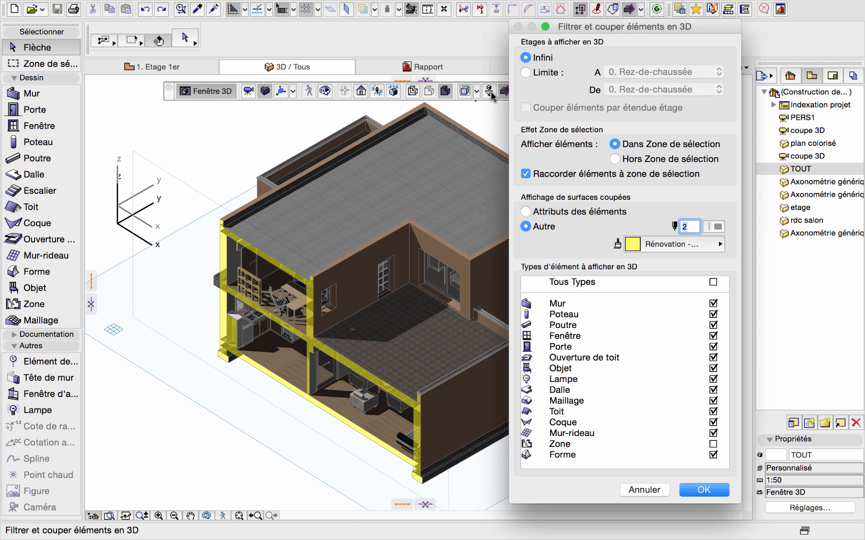
pyautogui.click(684, 243)
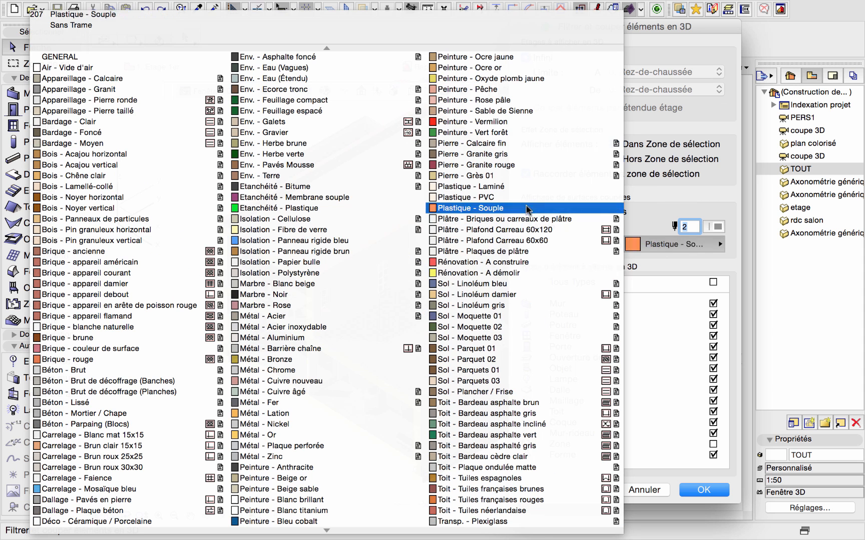
pyautogui.click(490, 209)
pyautogui.click(703, 490)
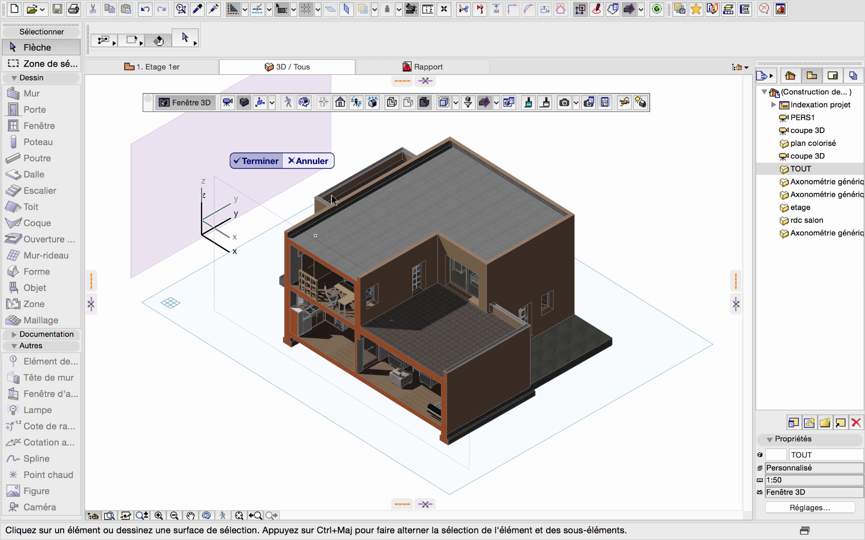
# - Add a horizontal cutting plane through the upper storey to expose its rooms from above
pyautogui.keyDown('shift'); pyautogui.moveTo(418, 287); pyautogui.dragTo(428, 279, button='middle'); pyautogui.keyUp('shift')
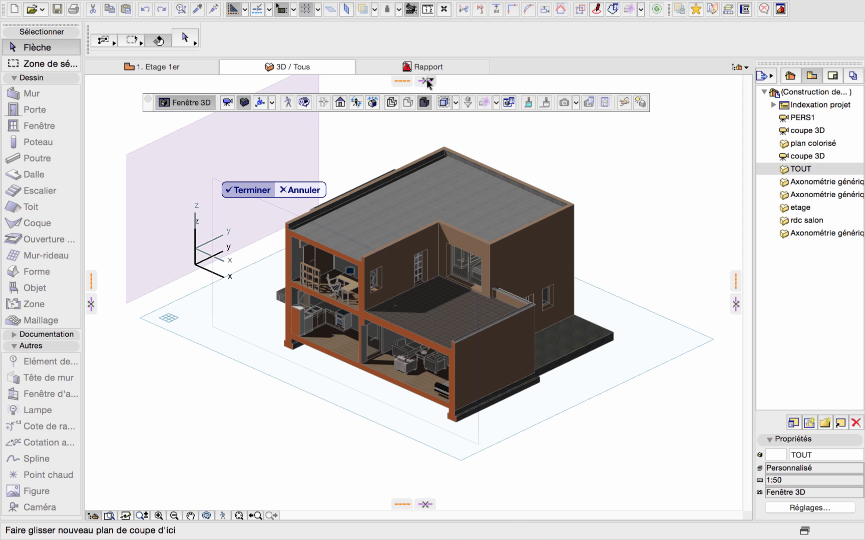
pyautogui.moveTo(427, 80); pyautogui.dragTo(417, 277)
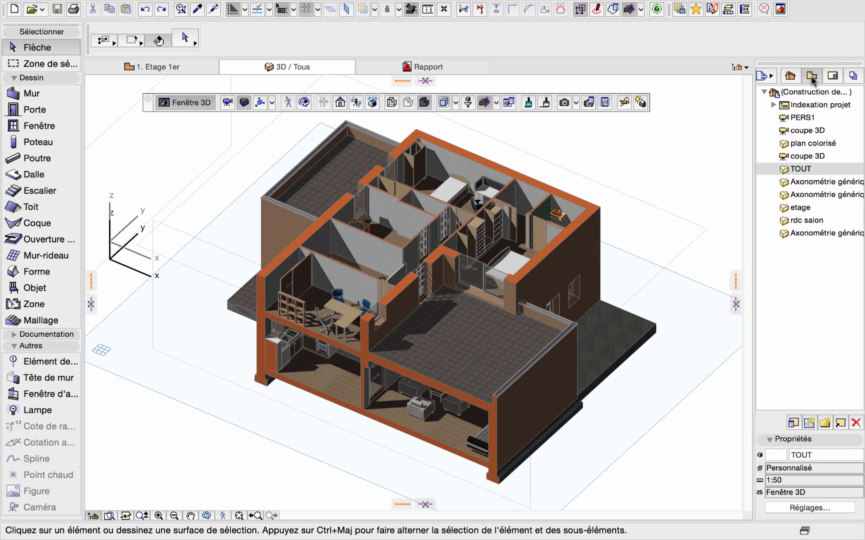
# - Save the current cut 3D display as a new view named coupe
pyautogui.click(809, 423)
pyautogui.moveTo(725, 133); pyautogui.dragTo(620, 133)
pyautogui.write('coup')
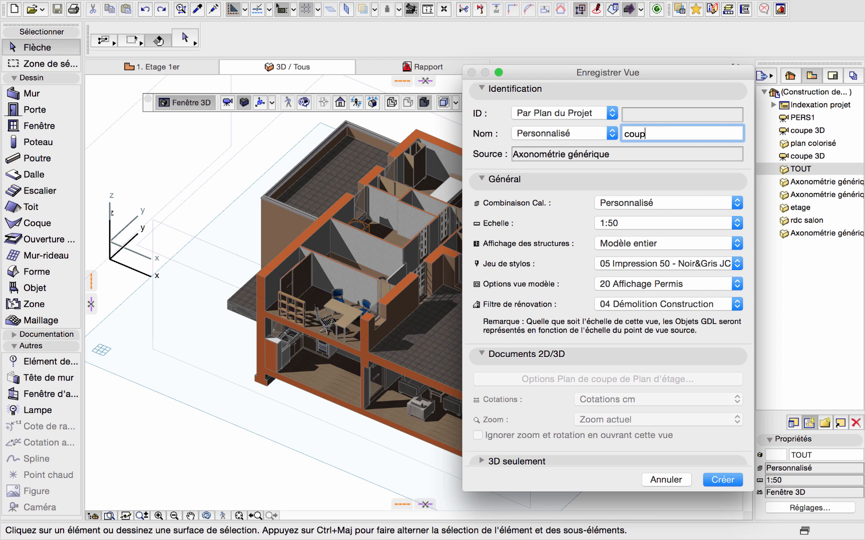
pyautogui.write('e')
pyautogui.click(734, 480)
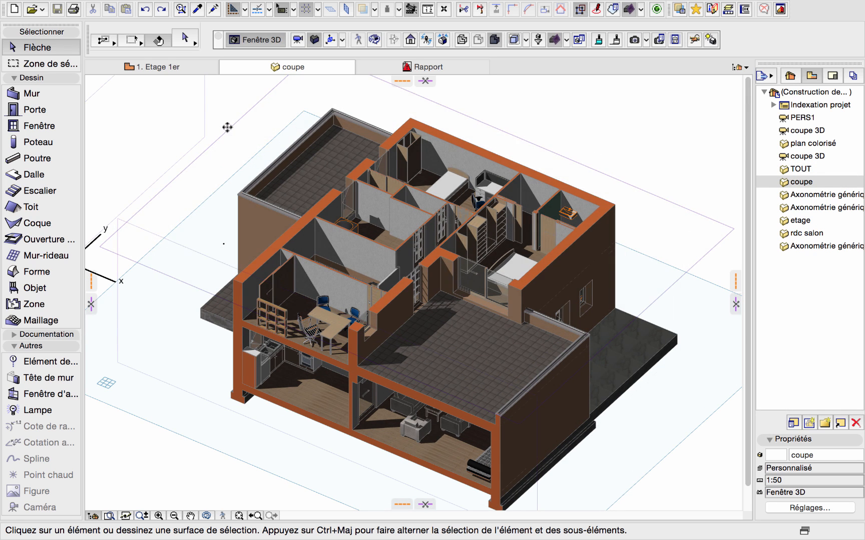
# - Remove the horizontal cutting plane from the model while keeping the vertical one
pyautogui.moveTo(229, 127); pyautogui.dragTo(426, 86)
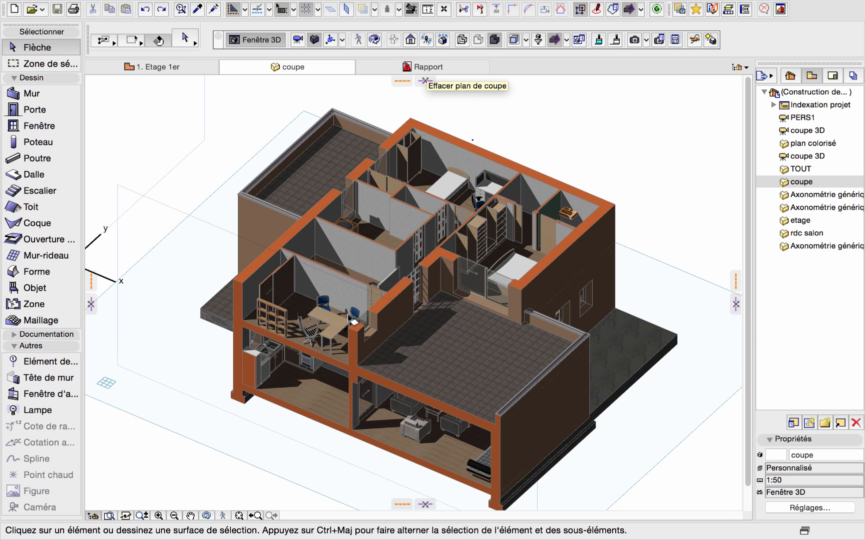
pyautogui.scroll(-1, 390, 252)
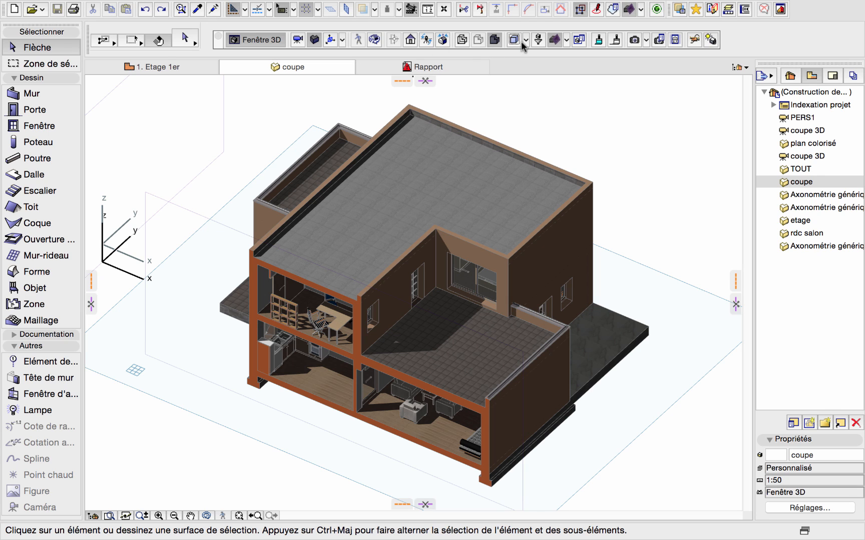
# - Hide the cutting planes in the 3D window and show them again (Afficher Plans de coupe)
pyautogui.click(566, 41)
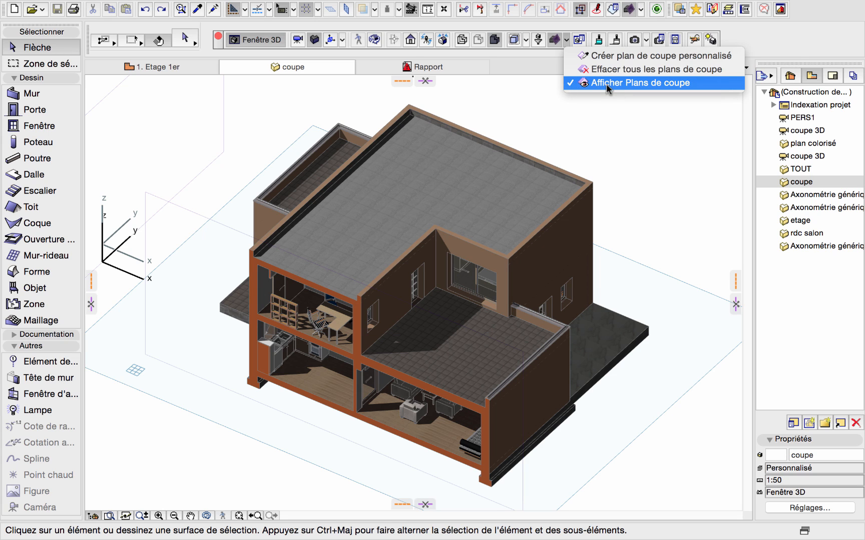
pyautogui.click(570, 83)
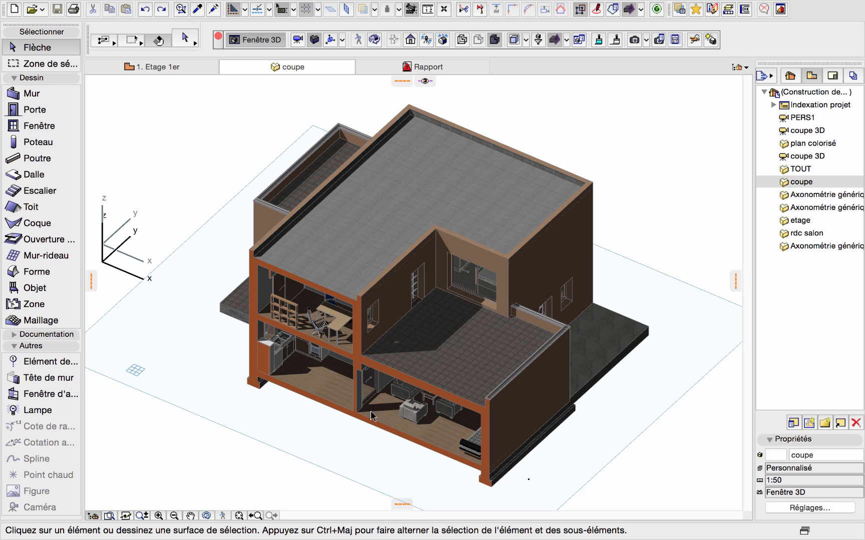
pyautogui.click(567, 42)
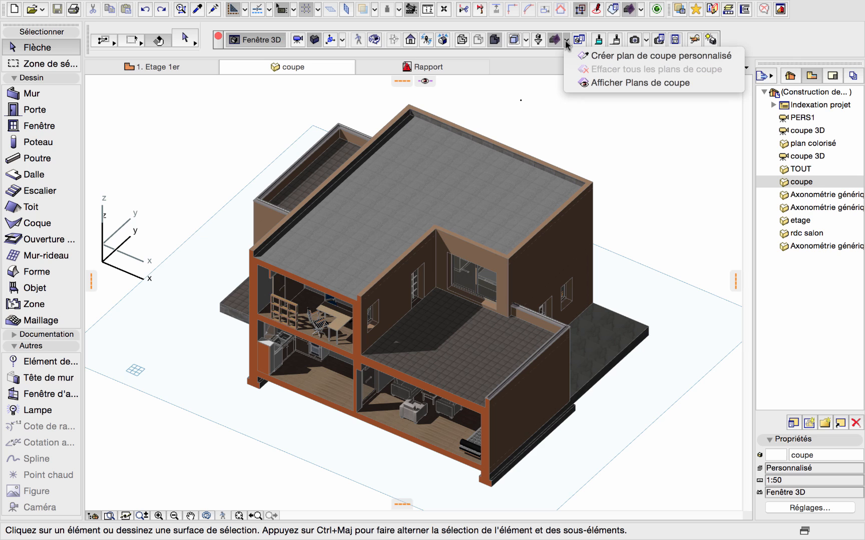
pyautogui.click(595, 83)
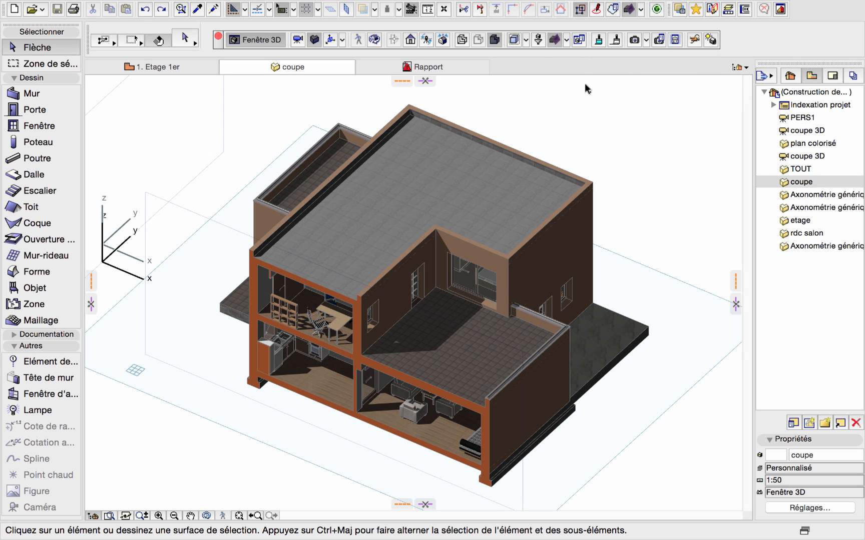
# - Delete all cutting planes from the coupe display
pyautogui.click(566, 40)
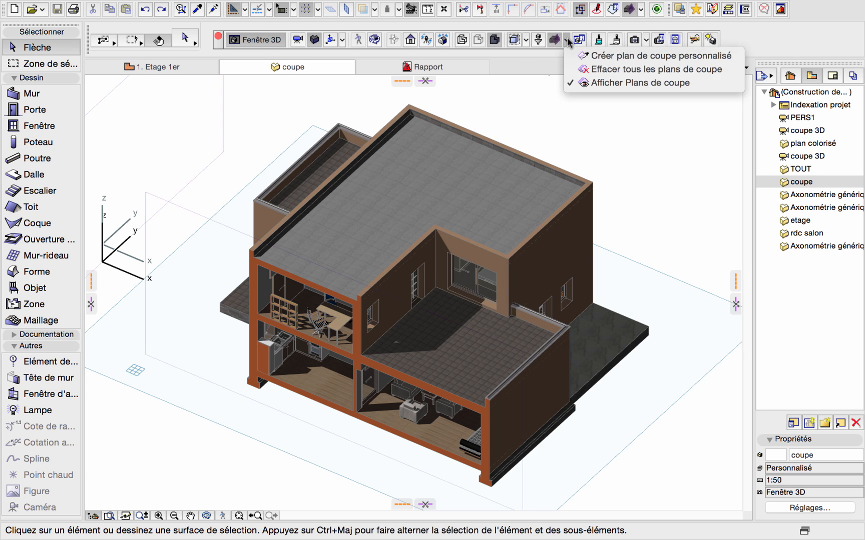
pyautogui.click(596, 70)
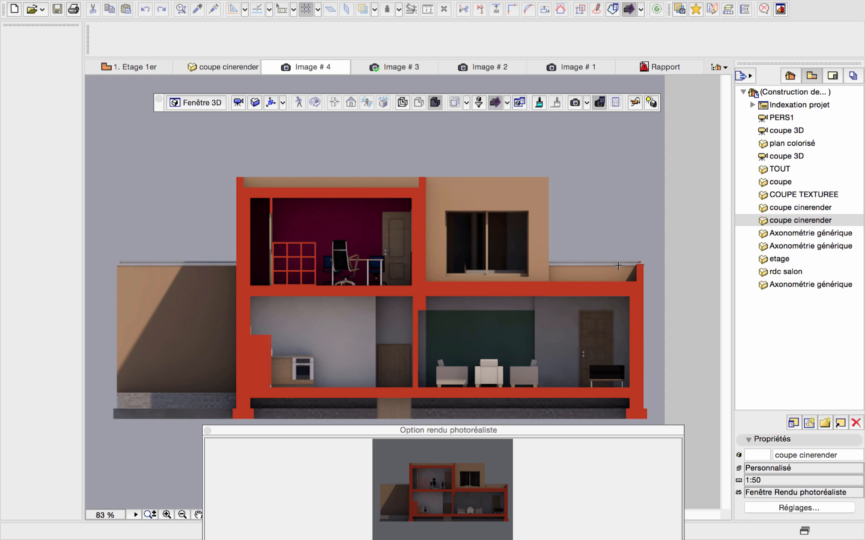
# - Open the saved TOUT view to display the whole house and move the photorealistic rendering options window out of the way
pyautogui.click(776, 171)
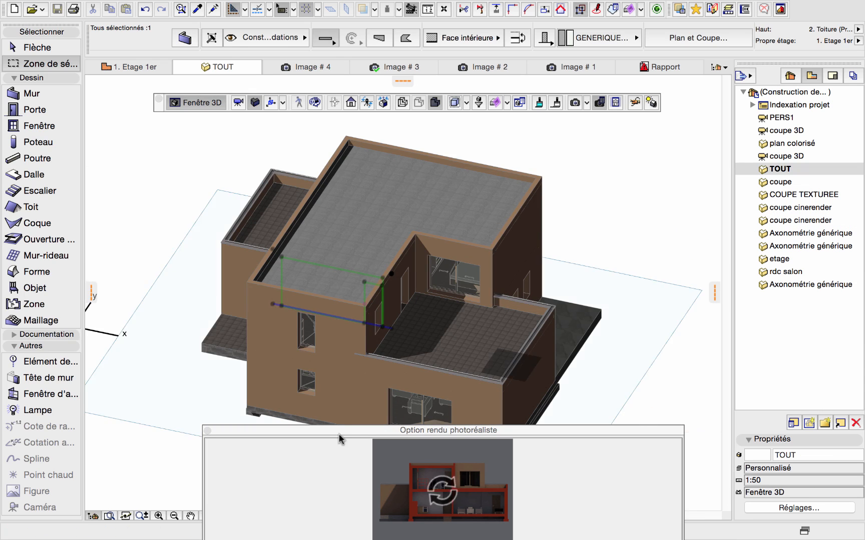
pyautogui.moveTo(340, 434); pyautogui.dragTo(332, 477)
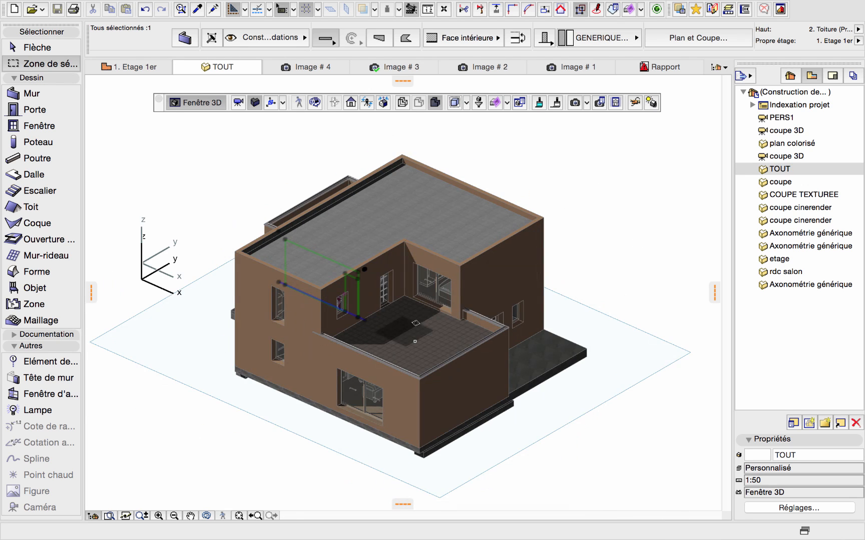
pyautogui.keyDown('shift'); pyautogui.moveTo(447, 336); pyautogui.dragTo(423, 335, button='middle'); pyautogui.keyUp('shift')
# - Activate the 3D cutaway on the TOUT view and delete all its existing cutting planes
pyautogui.click(495, 102)
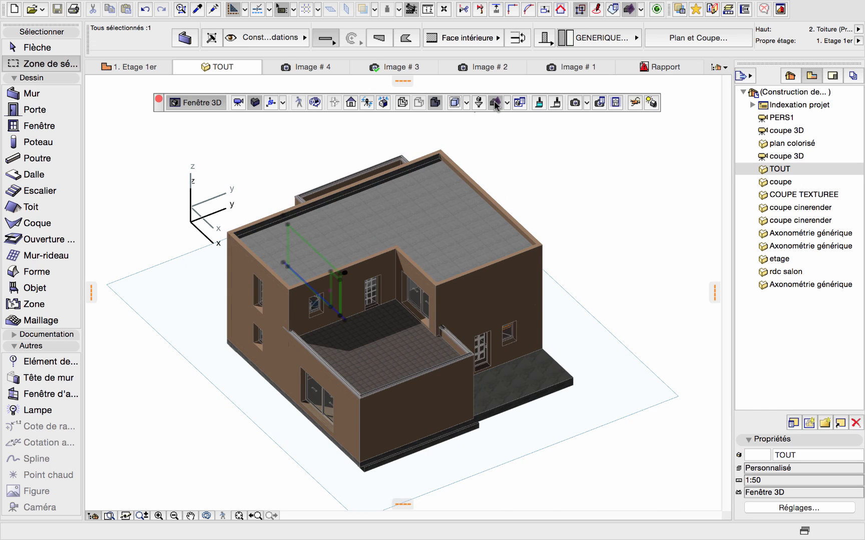
pyautogui.click(507, 103)
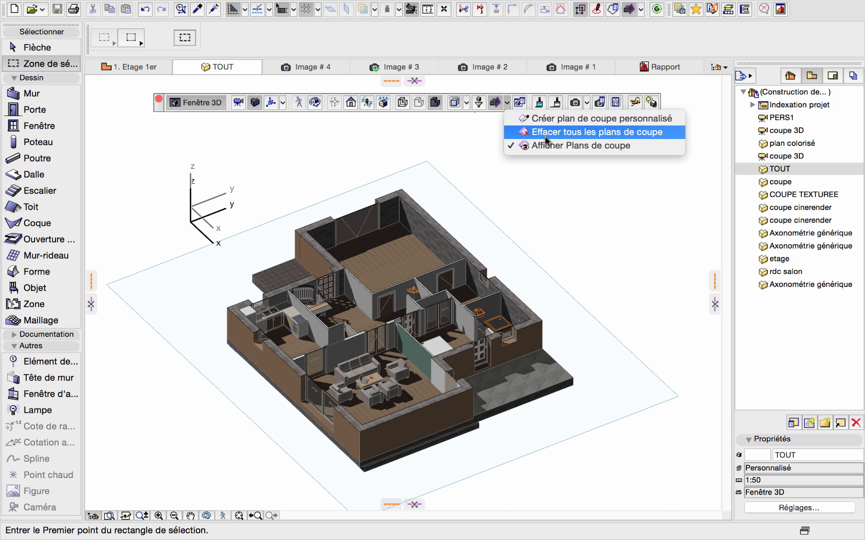
pyautogui.click(550, 134)
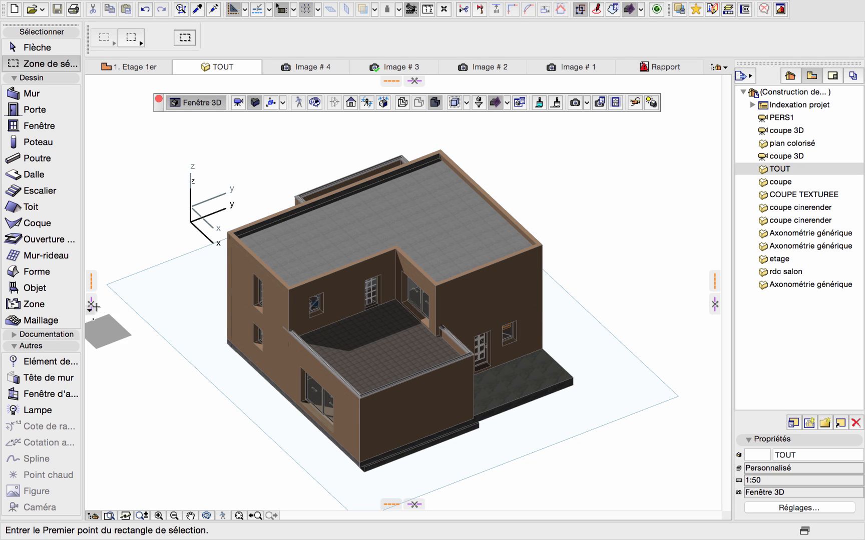
# - Cut the house with a vertical cutting plane just inside its side facade and view the section perpendicular to a parallel wall
pyautogui.moveTo(92, 303)
pyautogui.mouseDown()
pyautogui.moveTo(261, 297)
pyautogui.moveTo(241, 299)
pyautogui.moveTo(306, 285)
pyautogui.moveTo(300, 298)
pyautogui.mouseUp()
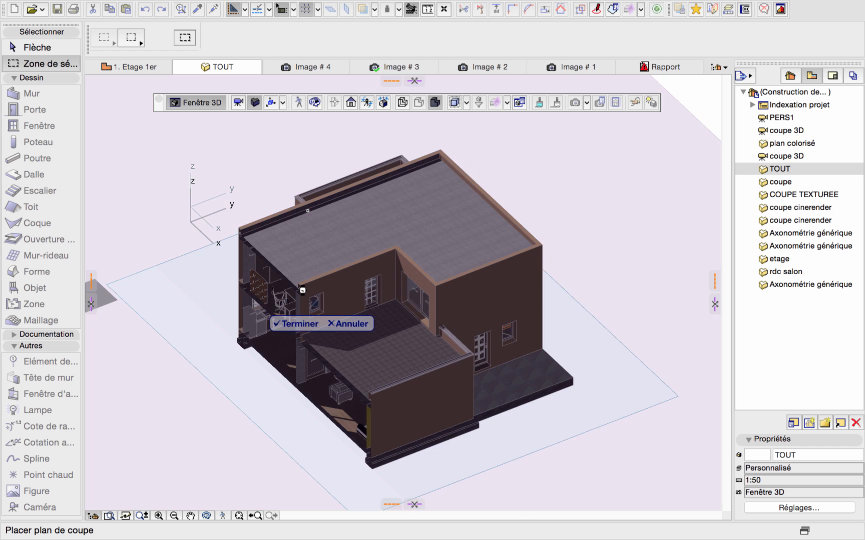
pyautogui.click(298, 324)
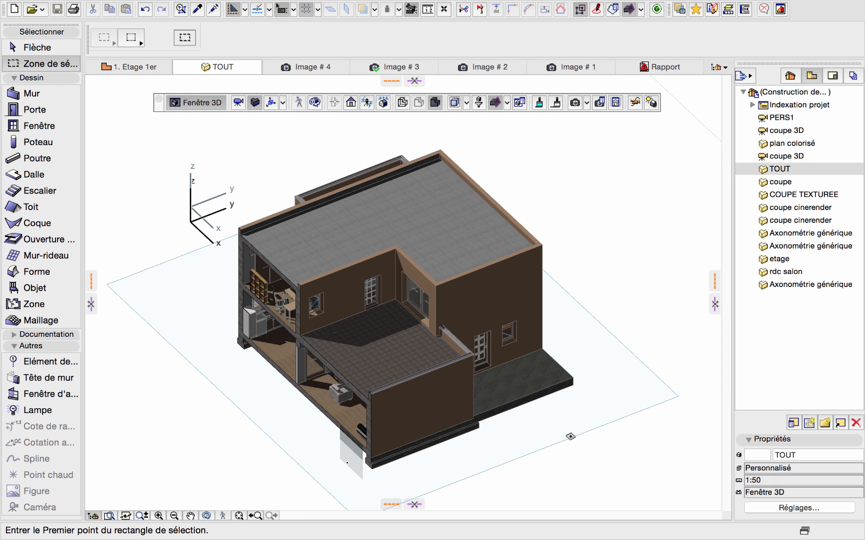
pyautogui.click(351, 104)
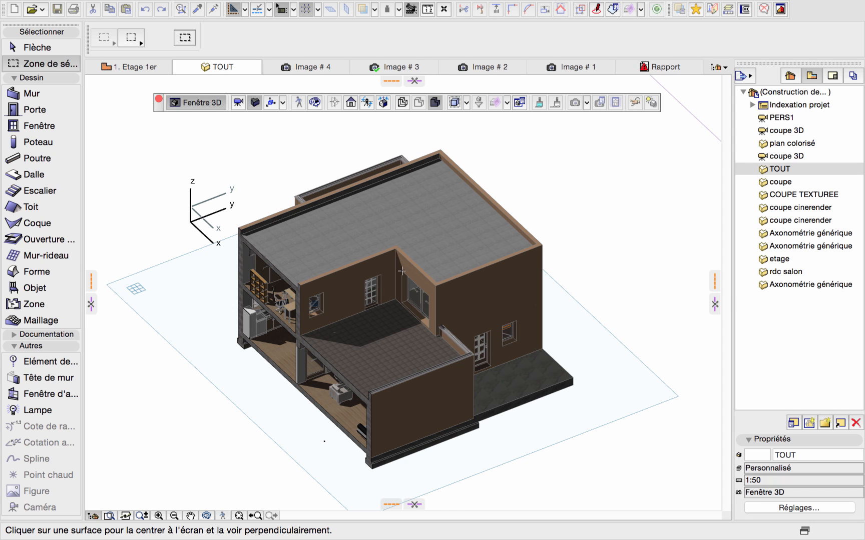
pyautogui.click(403, 268)
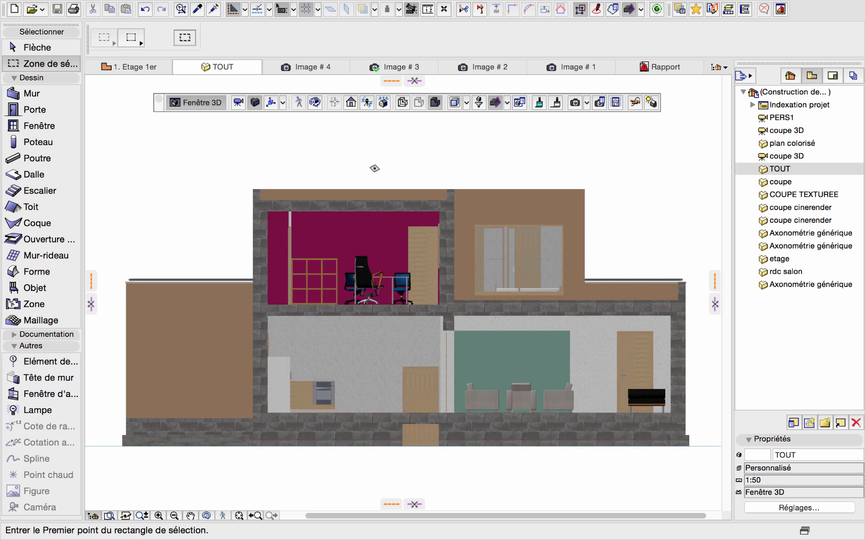
pyautogui.click(255, 104)
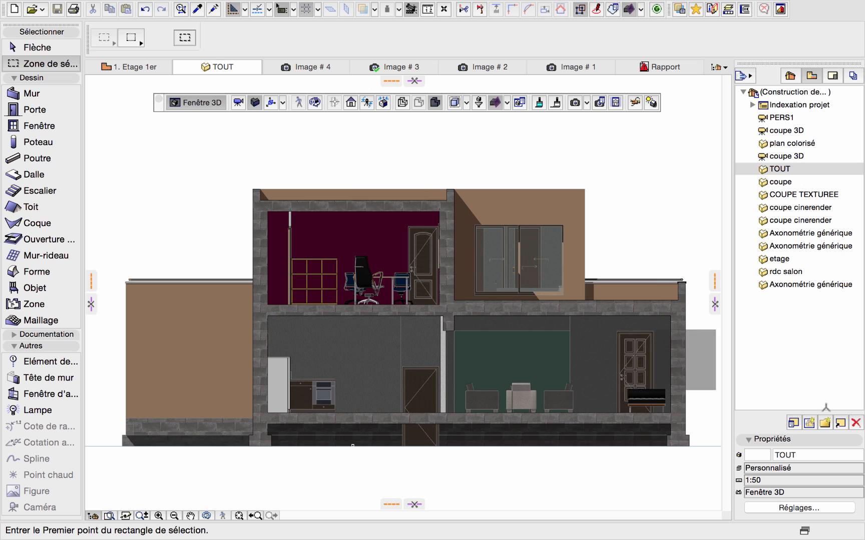
# - Override the cut surfaces' own attributes with the Autre option, using pen 2 and the orange-red Peinture surface
pyautogui.click(479, 104)
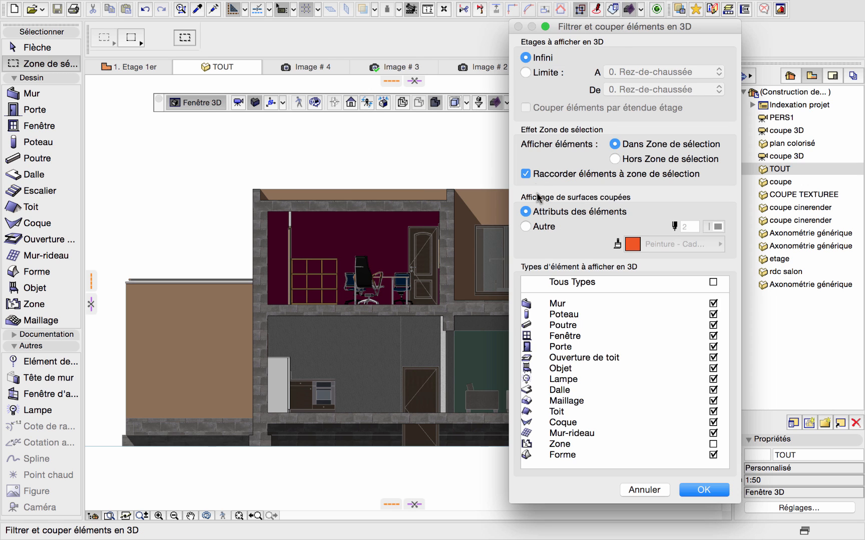
pyautogui.click(527, 228)
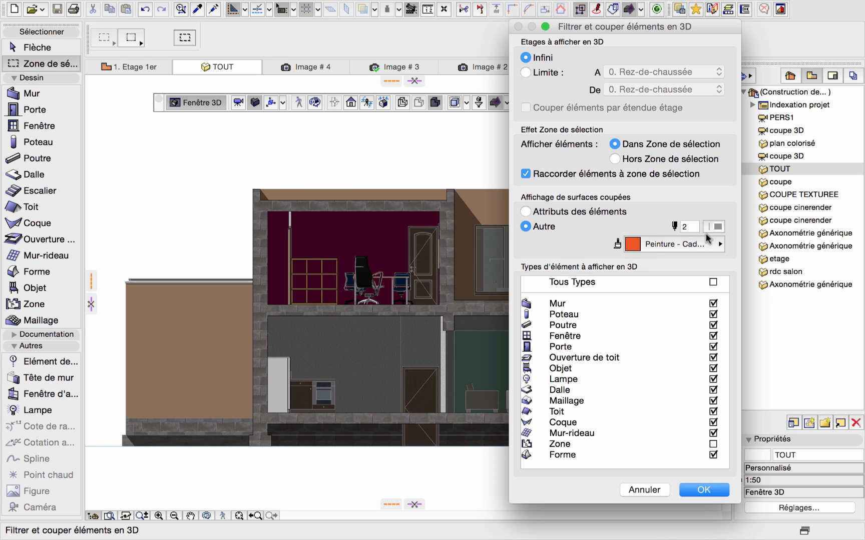
pyautogui.click(700, 490)
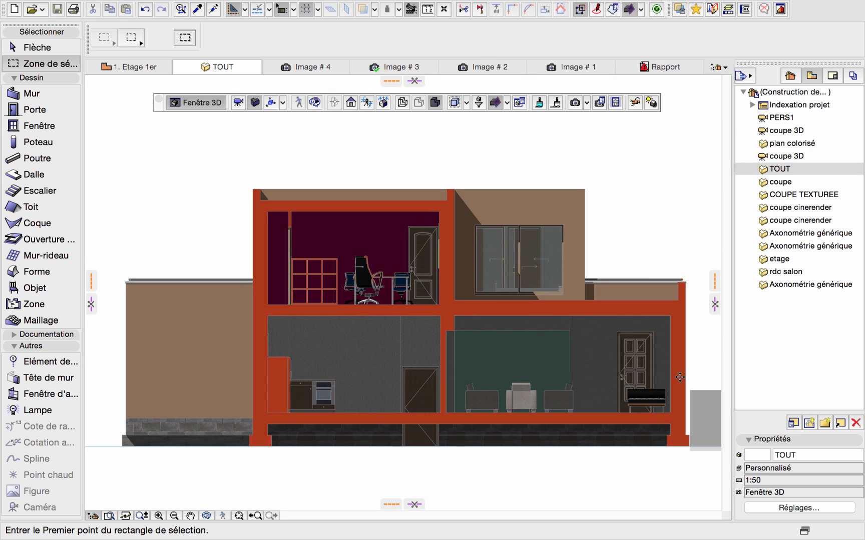
# - Save the coloured section as a new 3D view, keeping the name Axonométrie générique and the 1:50 scale
pyautogui.click(810, 424)
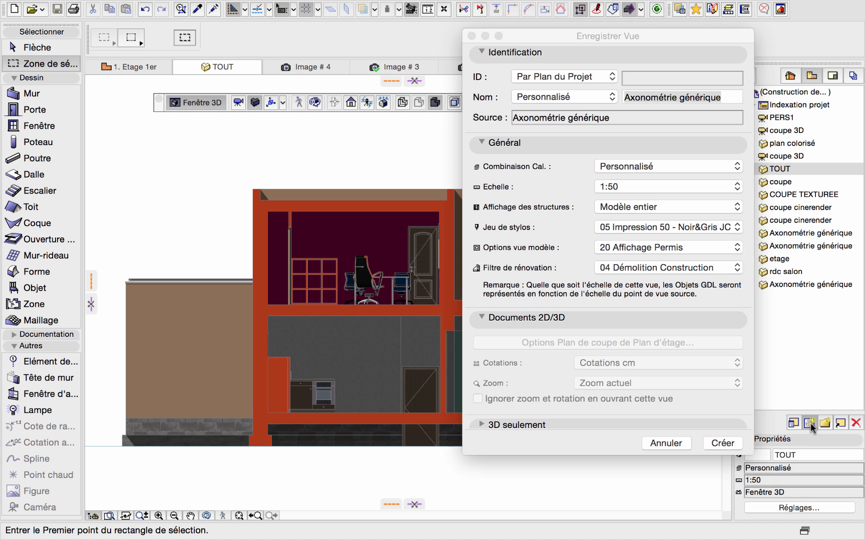
pyautogui.click(722, 444)
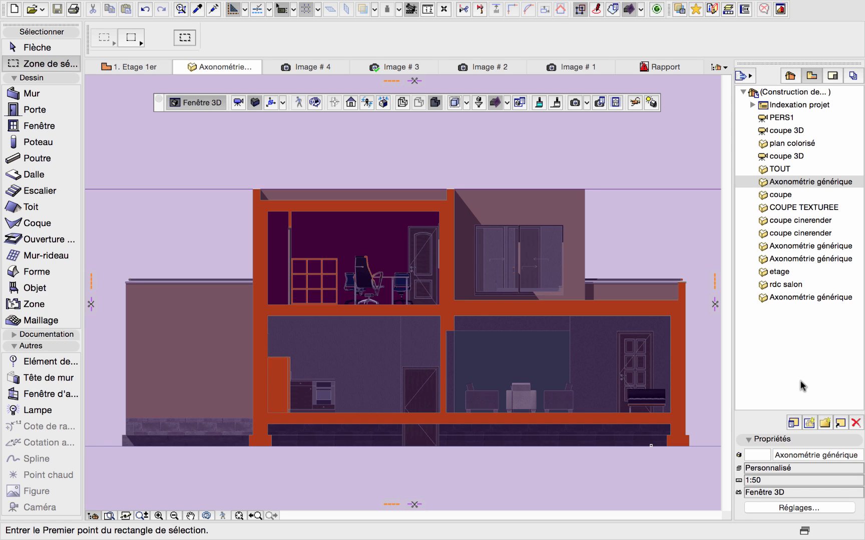
pyautogui.click(670, 122)
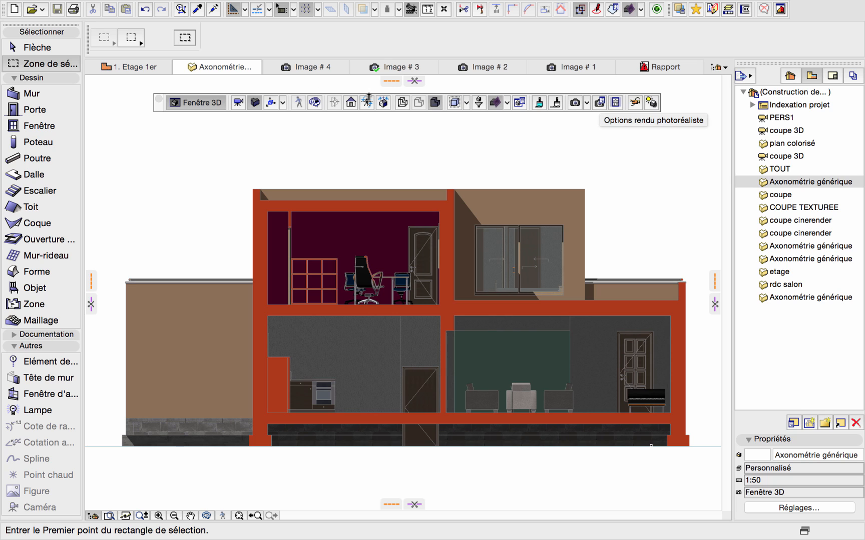
# - Set the photorealistic rendering scene to Lumière du jour ext. - Moyen (Physique) and move the options window out of the way
pyautogui.click(600, 104)
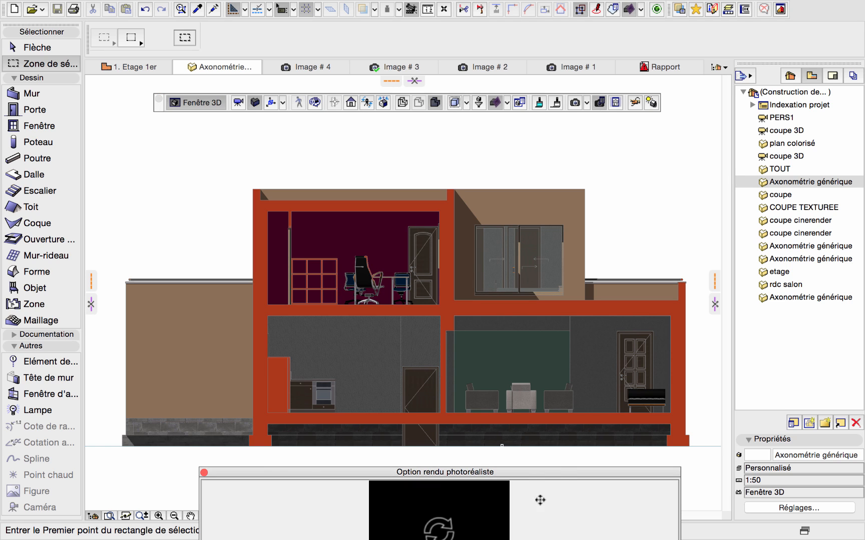
pyautogui.moveTo(559, 475); pyautogui.dragTo(656, 120)
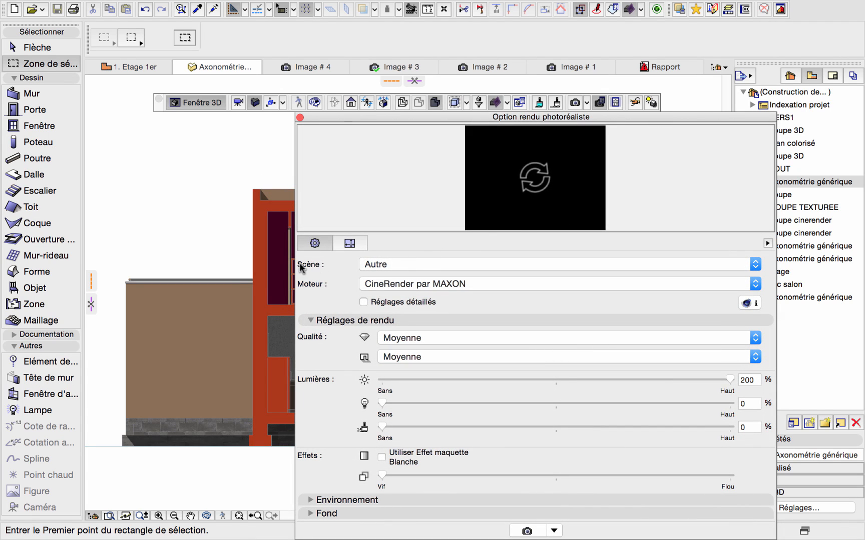
pyautogui.click(414, 265)
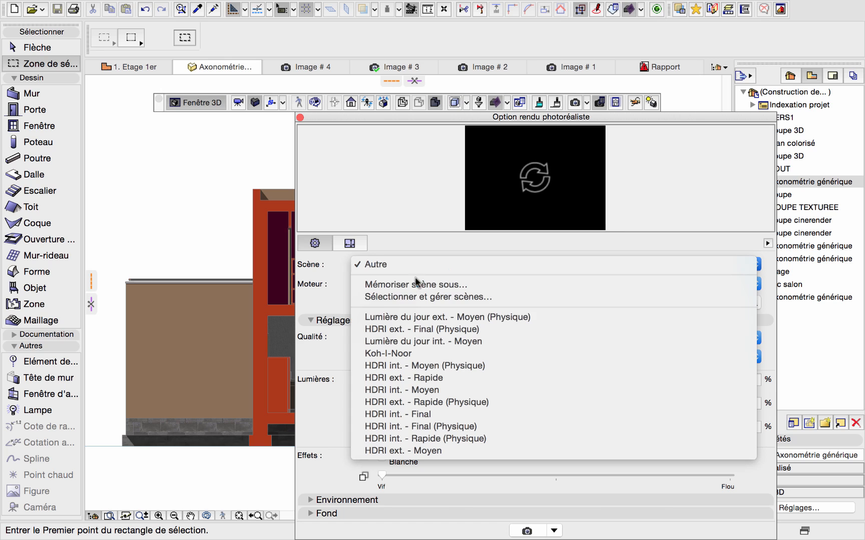
pyautogui.click(396, 319)
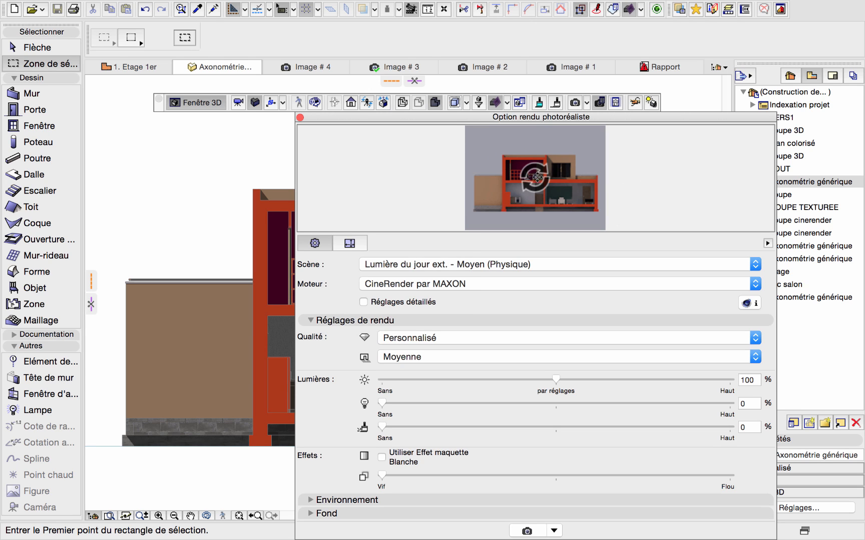
pyautogui.moveTo(427, 118); pyautogui.dragTo(346, 466)
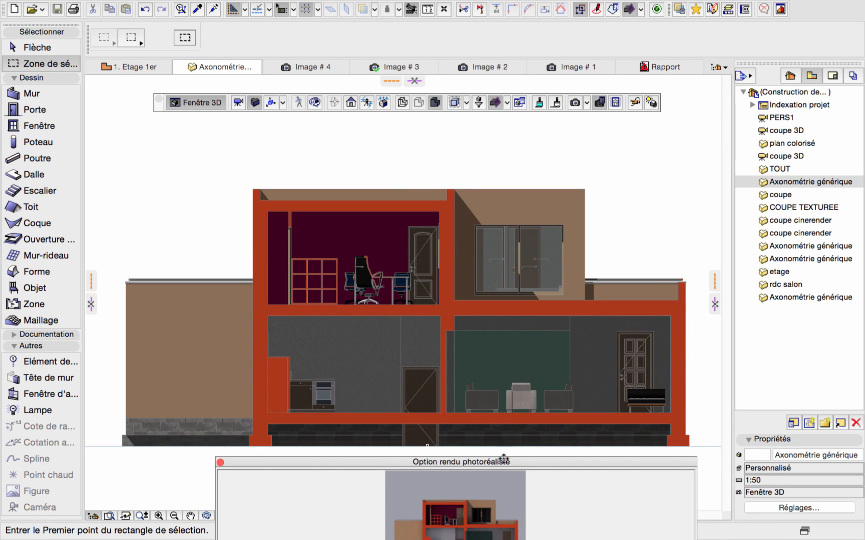
# - Save another view of the section generated in Fenêtre Rendu photoréaliste with the chosen daylight scene, and return to the axonometric view
pyautogui.click(810, 424)
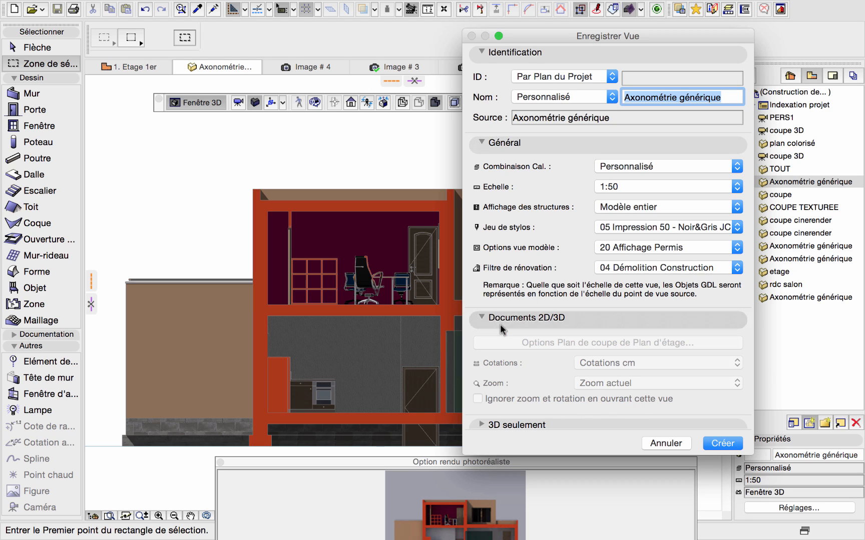
pyautogui.click(480, 423)
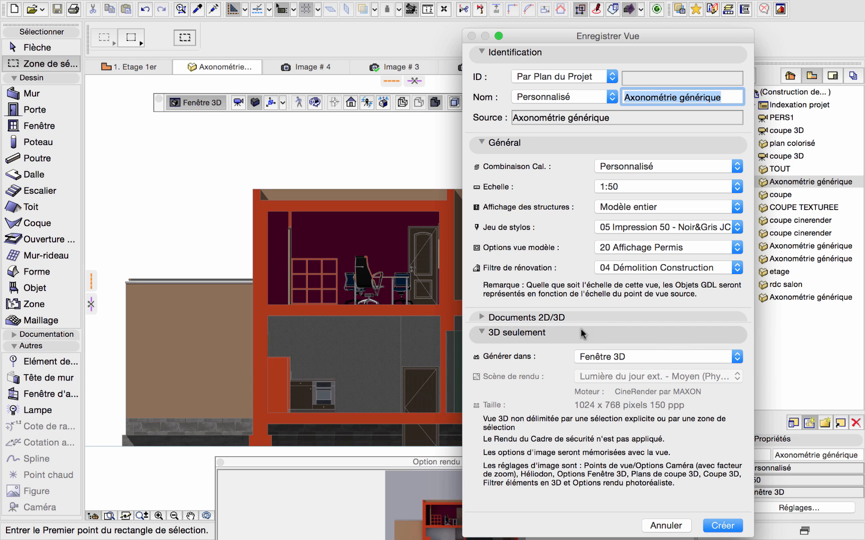
pyautogui.click(736, 357)
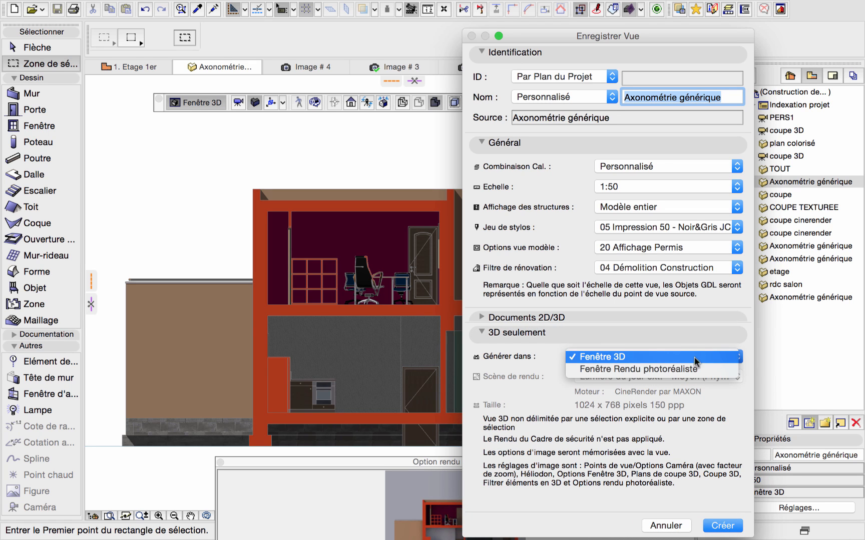
pyautogui.click(641, 370)
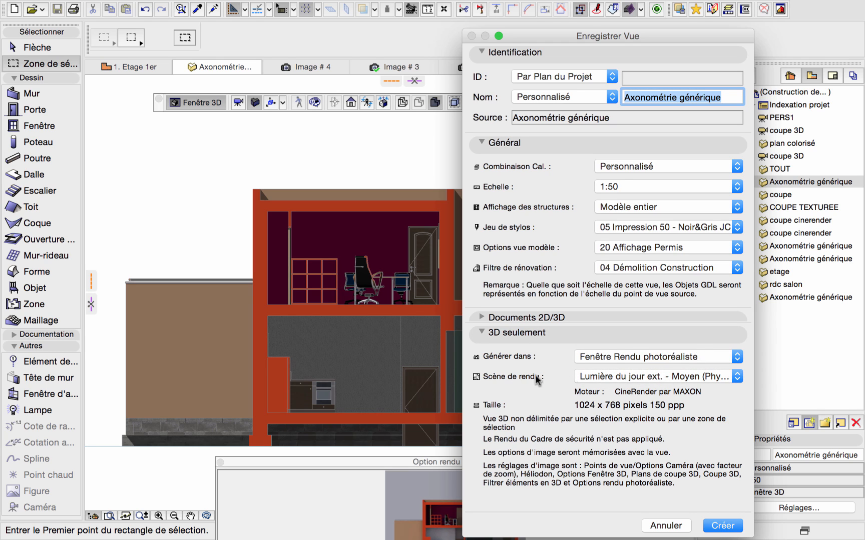
pyautogui.click(722, 526)
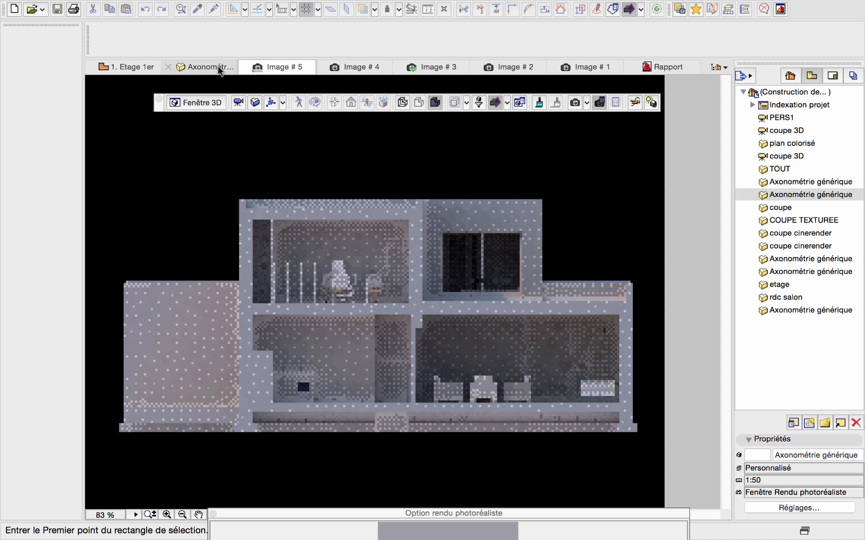
pyautogui.click(218, 71)
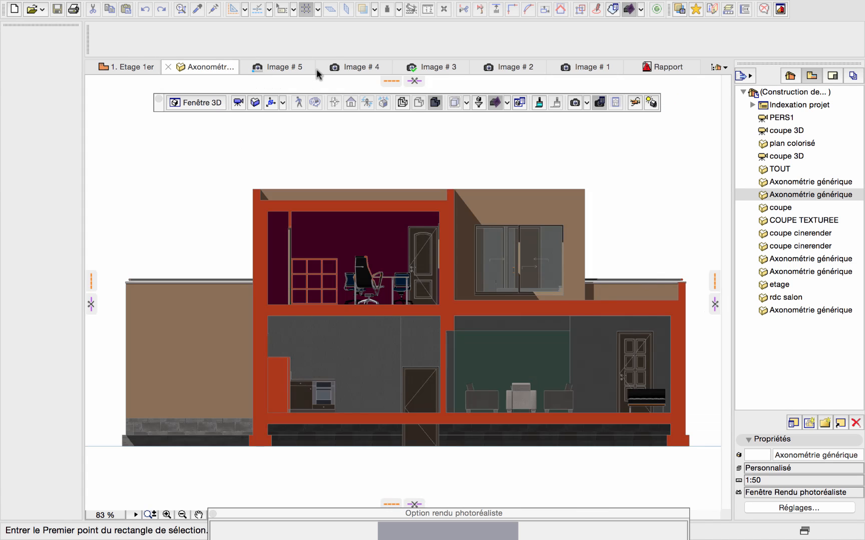